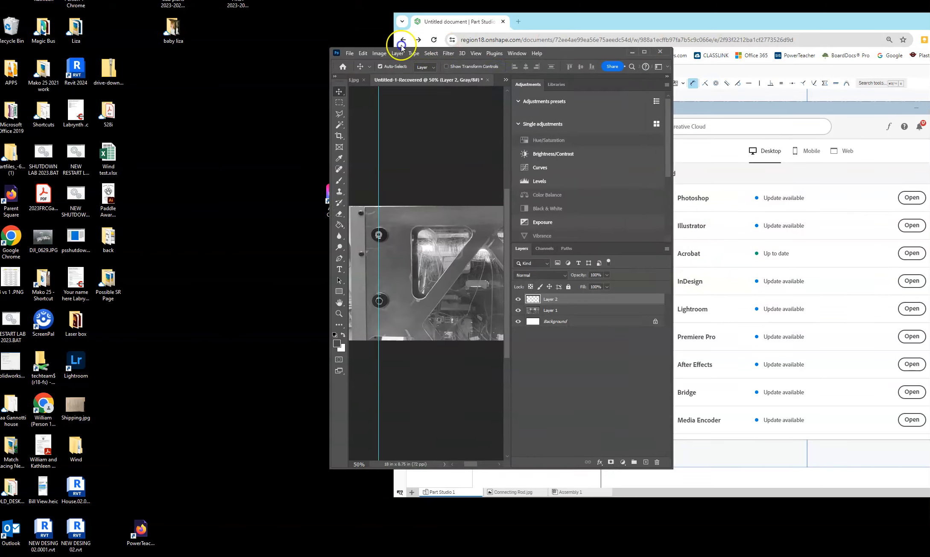
Reposition and enlarge the Photoshop window, and open Connecting Rod.jpg from the CSWA Review Material folder on the TechEd$ (T:) drive
{"action": "left_click_drag", "start_coordinate": [400, 39], "coordinate": [273, 38]}
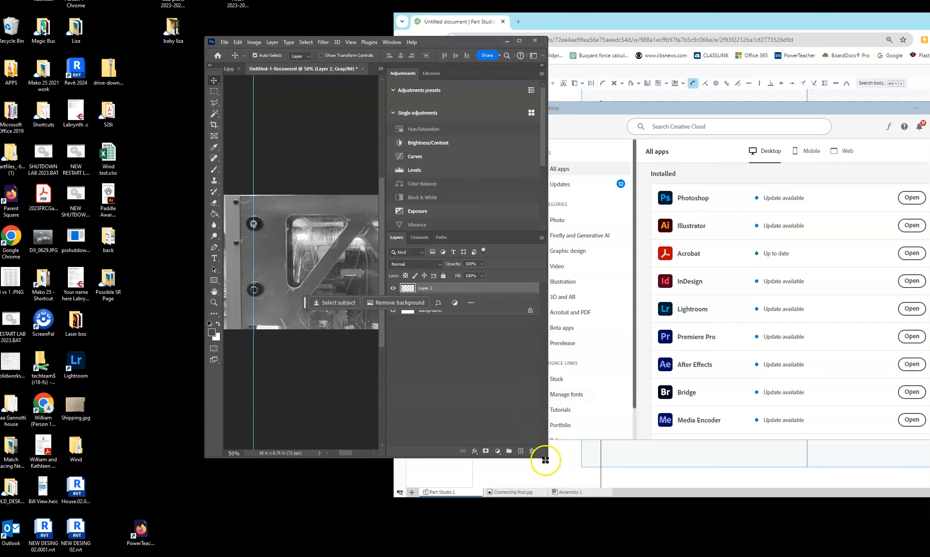
{"action": "left_click_drag", "start_coordinate": [547, 458], "coordinate": [842, 480]}
{"action": "left_click", "coordinate": [225, 42]}
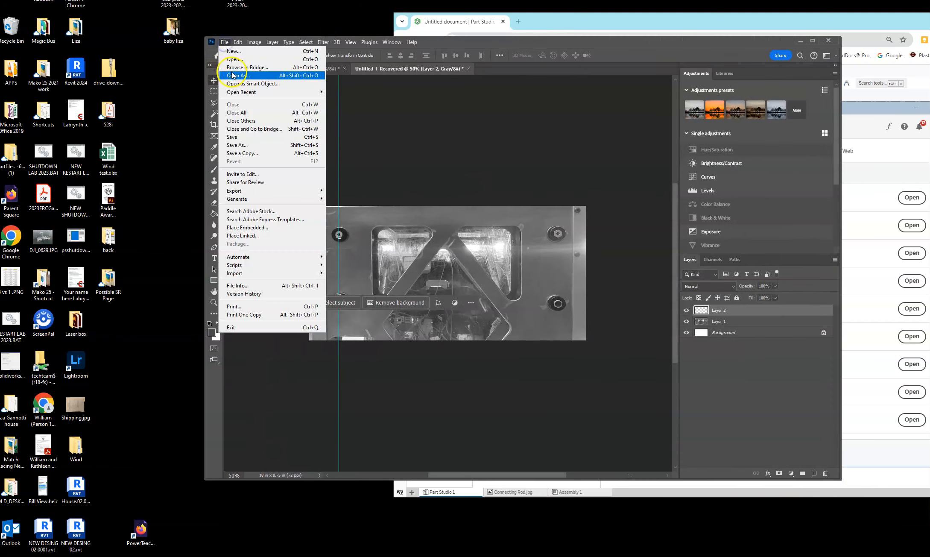
{"action": "left_click", "coordinate": [234, 59]}
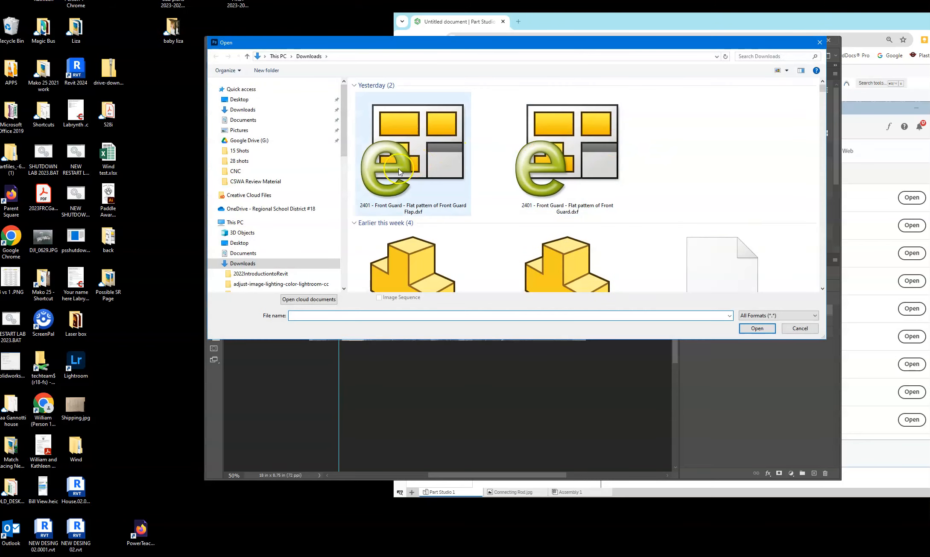
{"action": "scroll", "coordinate": [239, 241], "scroll_direction": "down", "scroll_amount": 3}
{"action": "scroll", "coordinate": [257, 249], "scroll_direction": "up", "scroll_amount": 3}
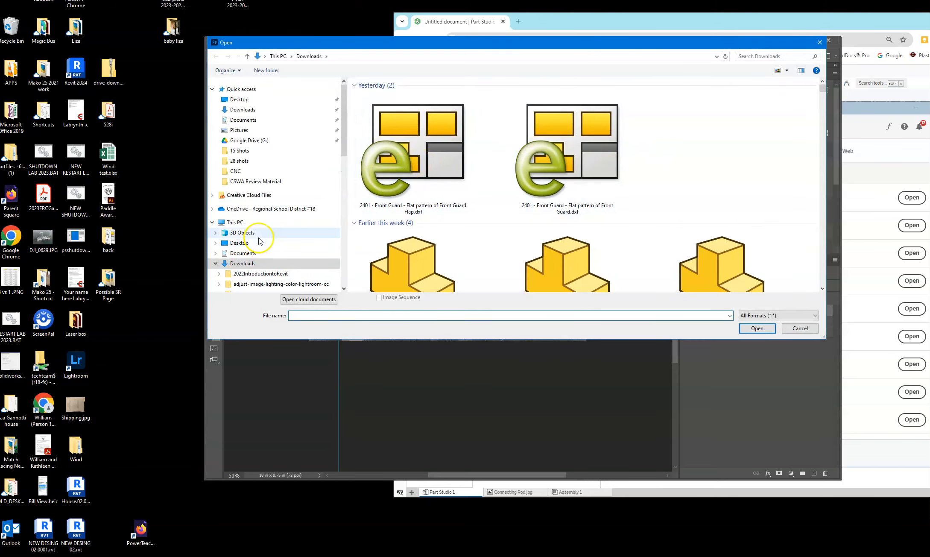
{"action": "scroll", "coordinate": [259, 241], "scroll_direction": "down", "scroll_amount": 5}
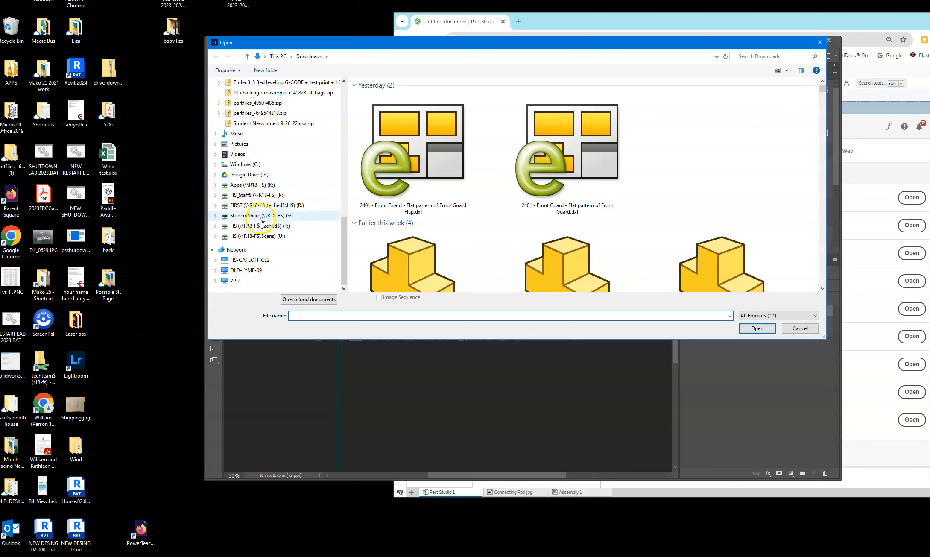
{"action": "left_click", "coordinate": [261, 226]}
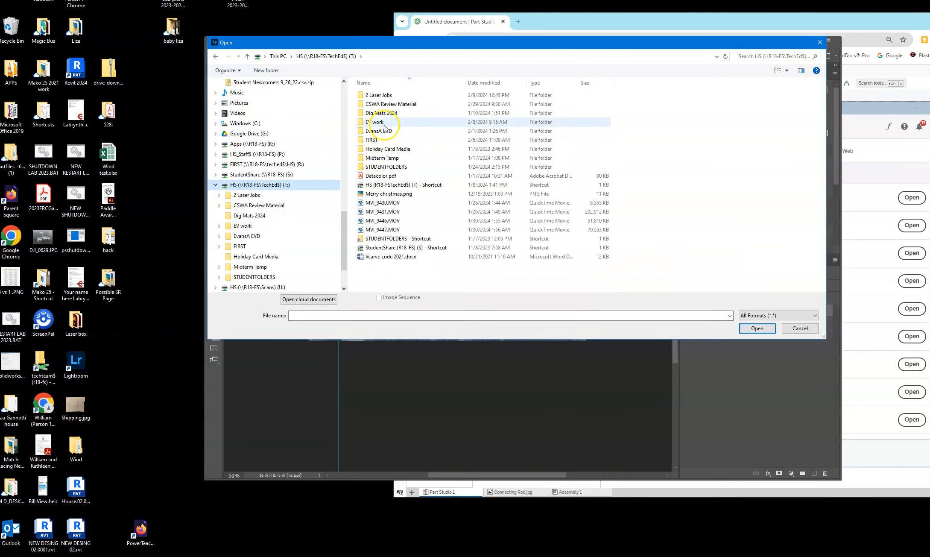
{"action": "double_click", "coordinate": [389, 104]}
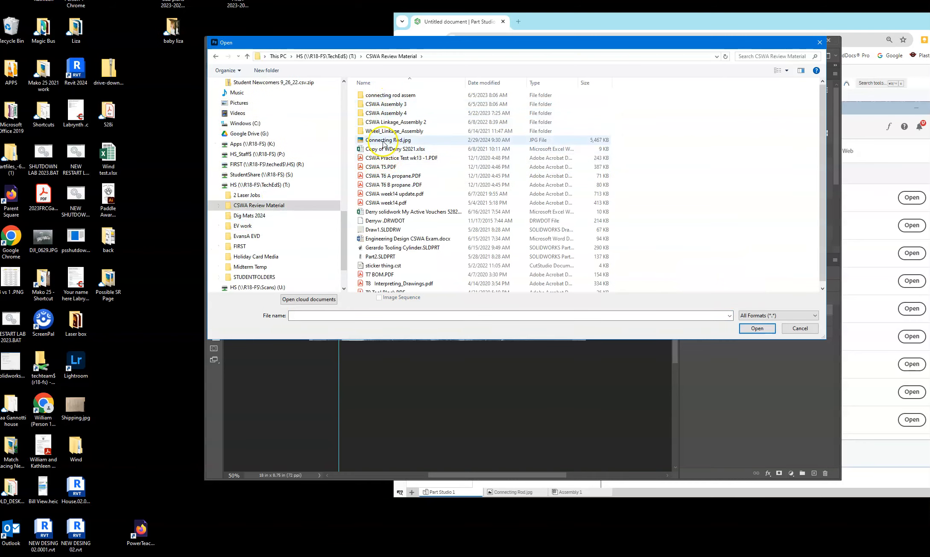
{"action": "double_click", "coordinate": [385, 140]}
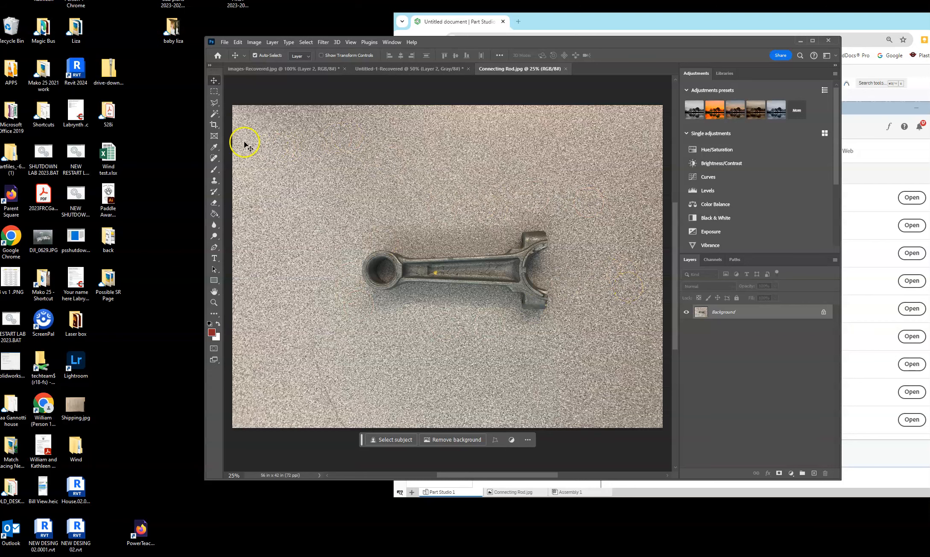
Set up a landscape crop frame with a 7 by 5 ratio around the connecting rod
{"action": "left_click", "coordinate": [216, 124]}
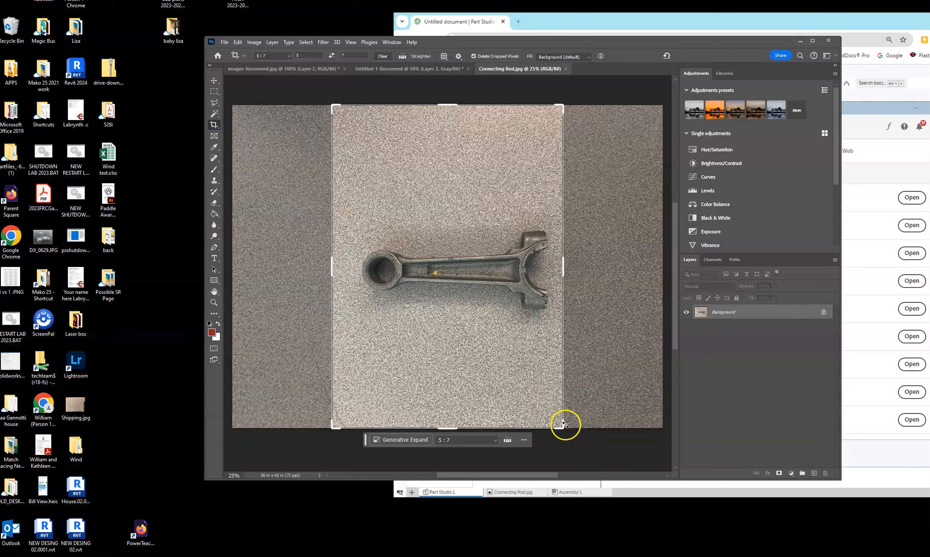
{"action": "left_click_drag", "start_coordinate": [450, 426], "coordinate": [447, 405]}
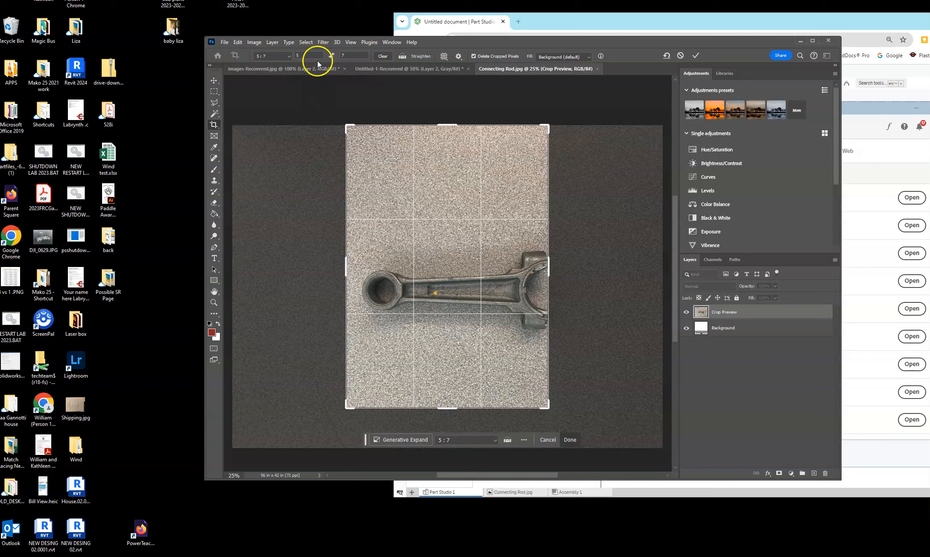
{"action": "left_click", "coordinate": [280, 56]}
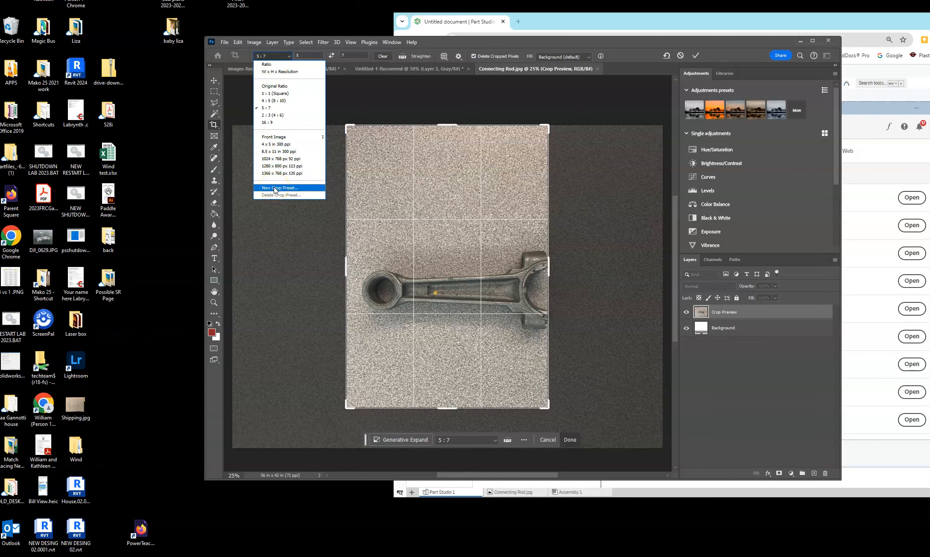
{"action": "left_click", "coordinate": [265, 65]}
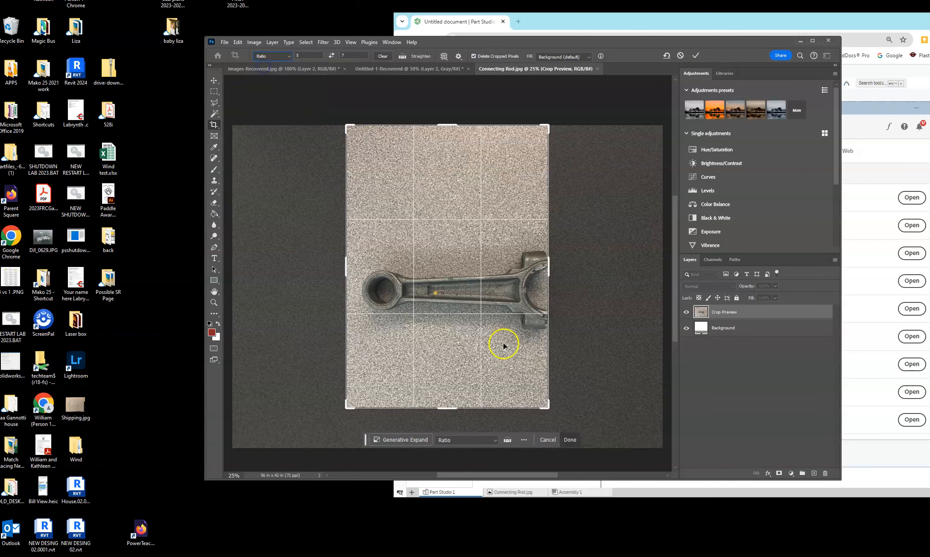
{"action": "mouse_move", "coordinate": [447, 407]}
{"action": "left_mouse_down"}
{"action": "mouse_move", "coordinate": [449, 390]}
{"action": "mouse_move", "coordinate": [447, 406]}
{"action": "left_mouse_up"}
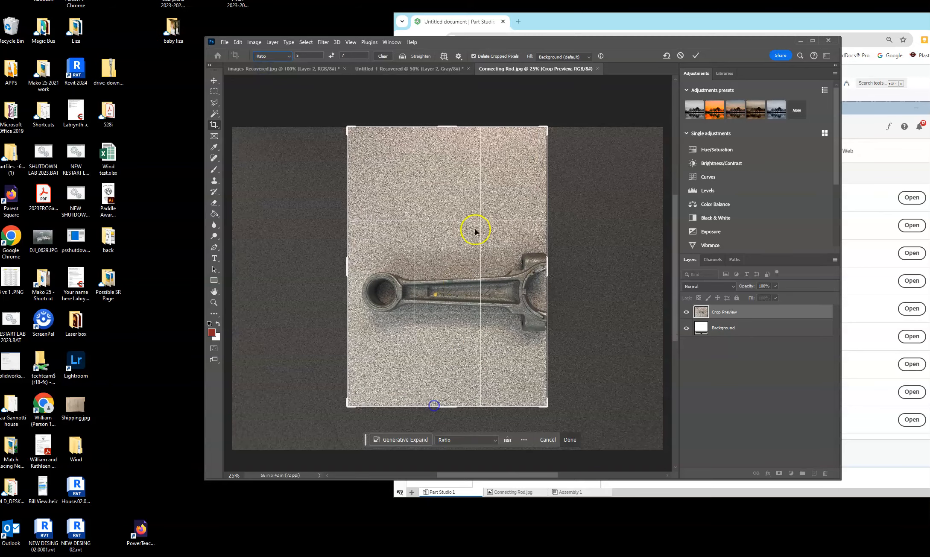
{"action": "left_click_drag", "start_coordinate": [556, 132], "coordinate": [587, 154]}
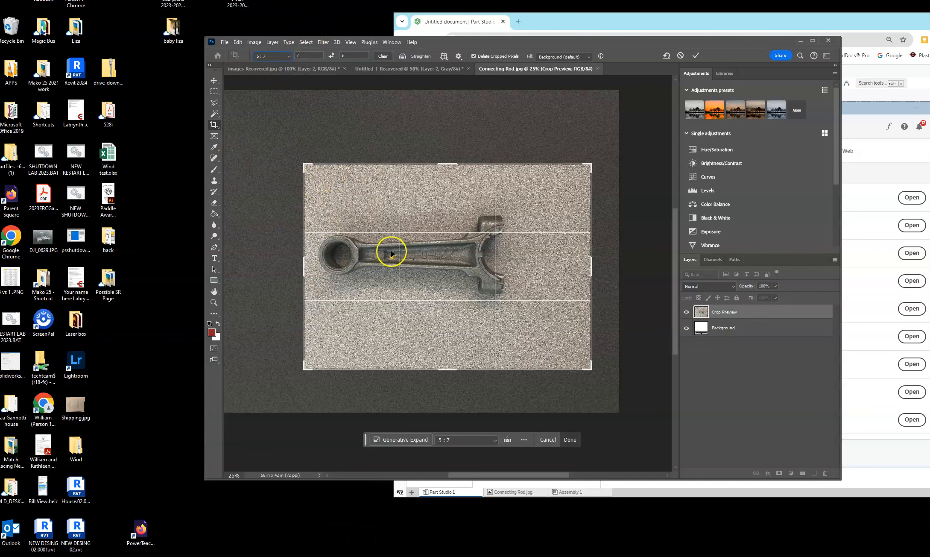
Tighten the crop frame around the connecting rod, centre the rod vertically in it, and apply the crop
{"action": "left_click_drag", "start_coordinate": [590, 263], "coordinate": [547, 259]}
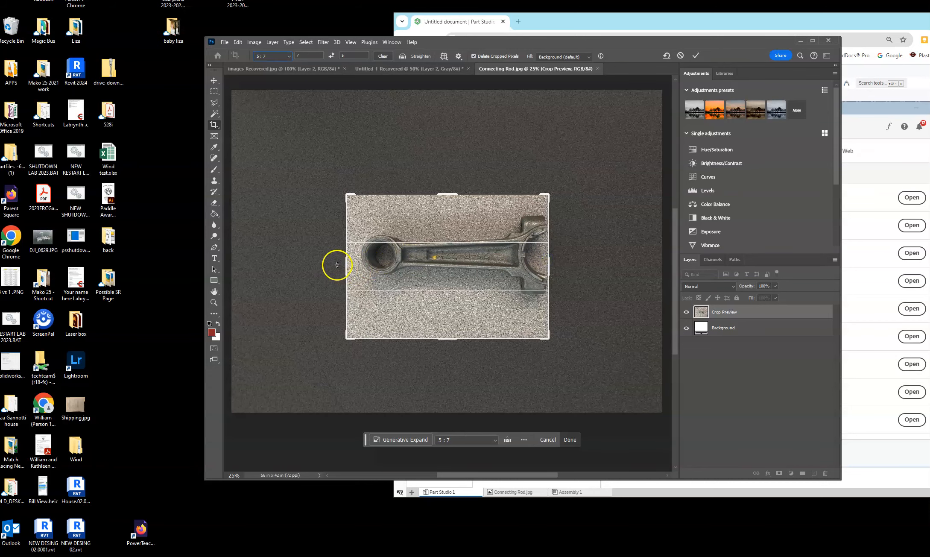
{"action": "left_click_drag", "start_coordinate": [345, 268], "coordinate": [353, 264]}
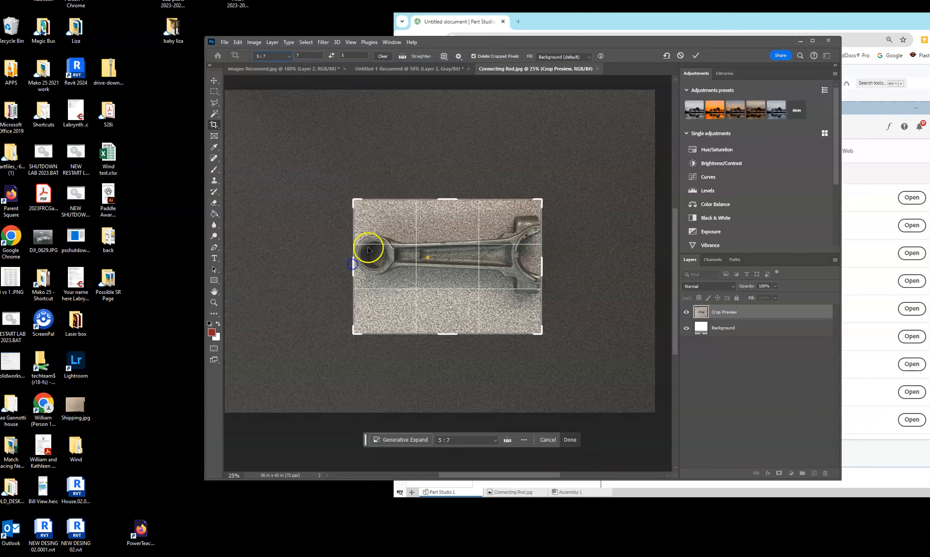
{"action": "left_click_drag", "start_coordinate": [434, 264], "coordinate": [436, 272]}
{"action": "left_click_drag", "start_coordinate": [550, 194], "coordinate": [551, 195]}
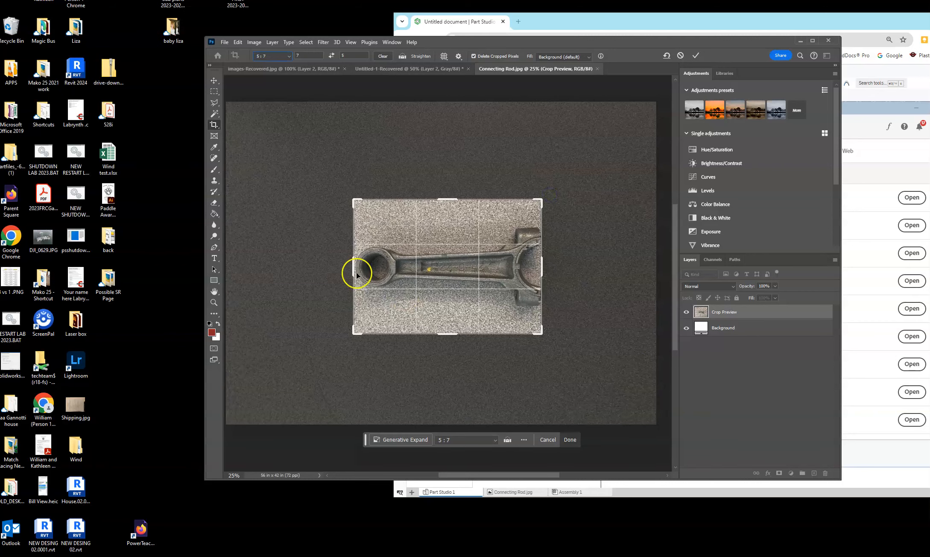
{"action": "left_click_drag", "start_coordinate": [354, 266], "coordinate": [355, 268]}
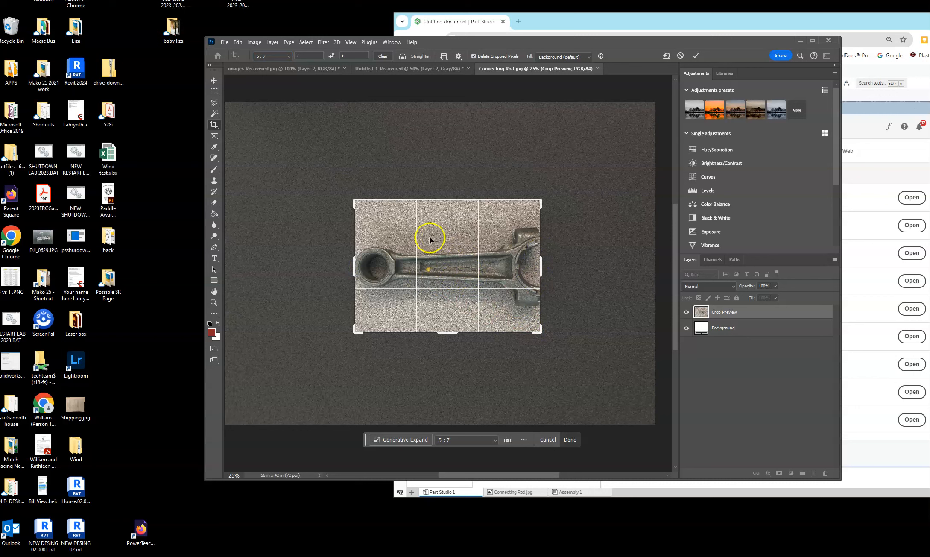
{"action": "left_click", "coordinate": [696, 55]}
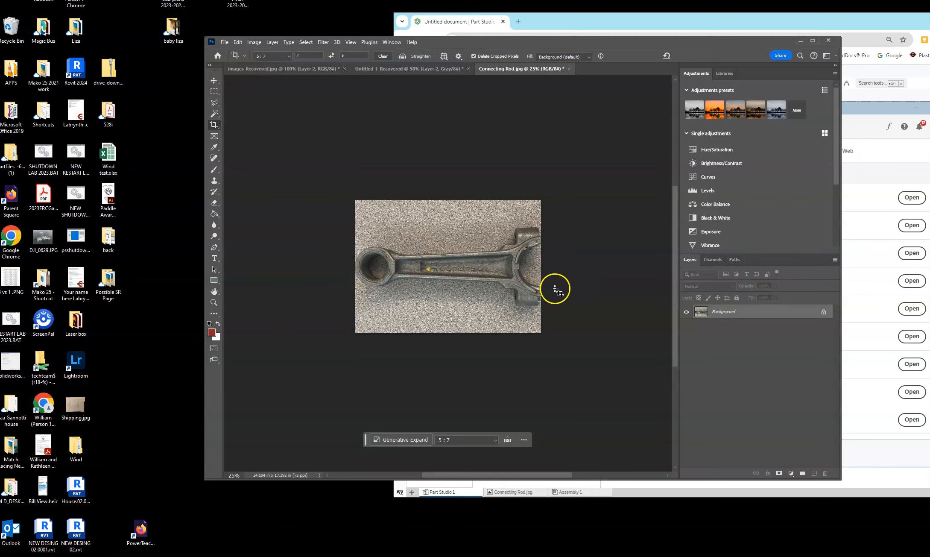
Rotate the cropped image 90° clockwise so the connecting rod stands upright
{"action": "left_click", "coordinate": [255, 42]}
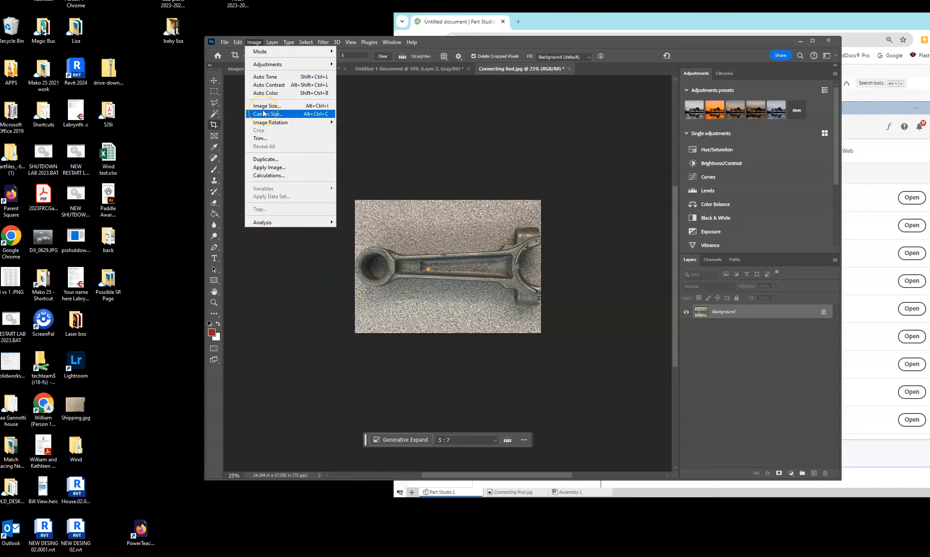
{"action": "mouse_move", "coordinate": [269, 123]}
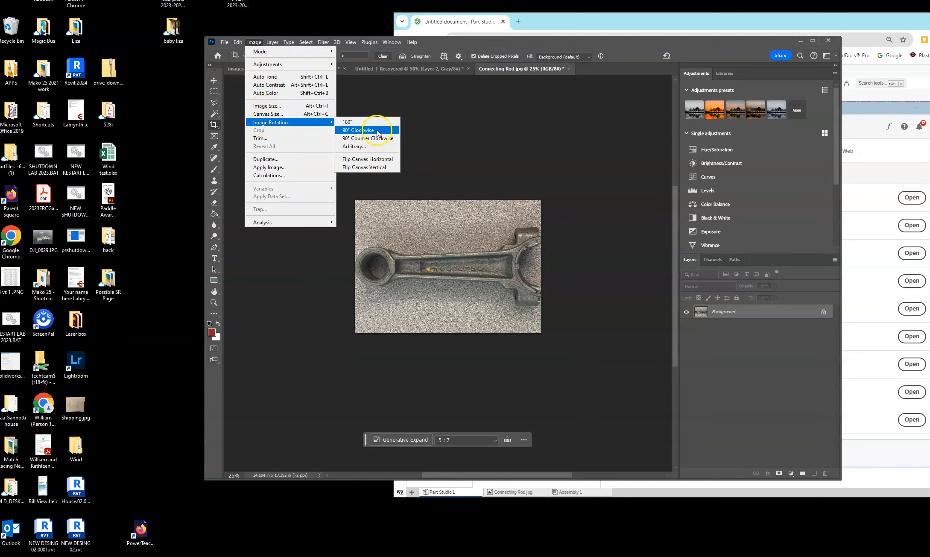
{"action": "left_click", "coordinate": [378, 134]}
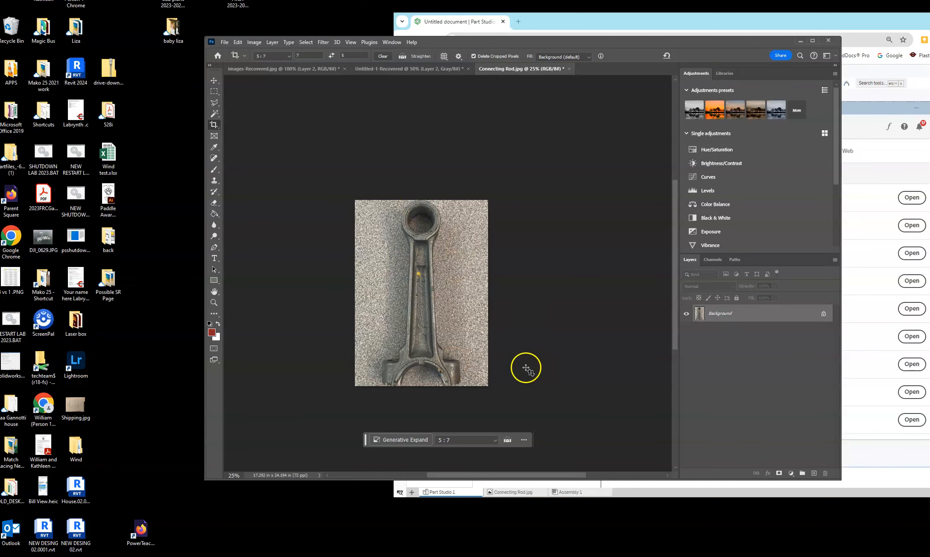
Save the image in the CSWA Review Material folder as Connecting Rod Cropped.jpg, with JPEG quality 12 and Baseline ("Standard") format
{"action": "left_click", "coordinate": [225, 42]}
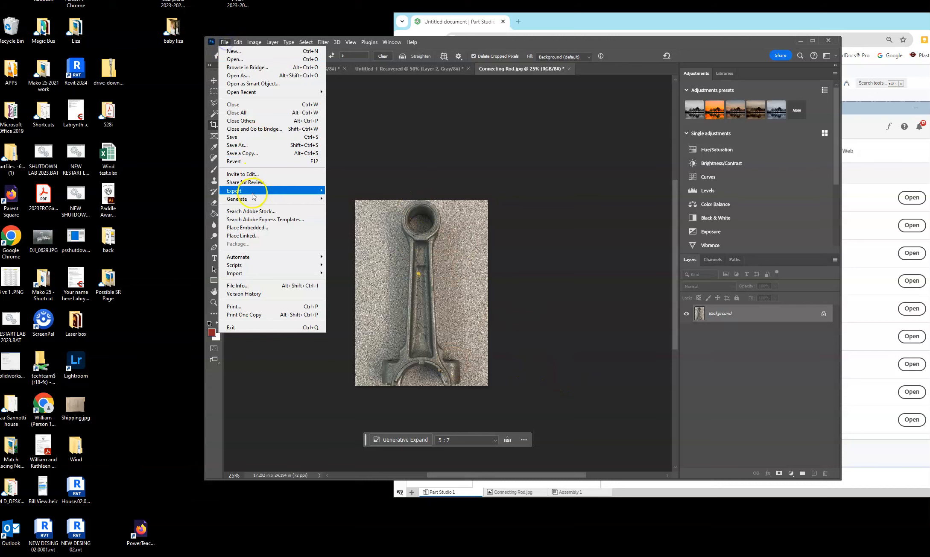
{"action": "left_click", "coordinate": [239, 146]}
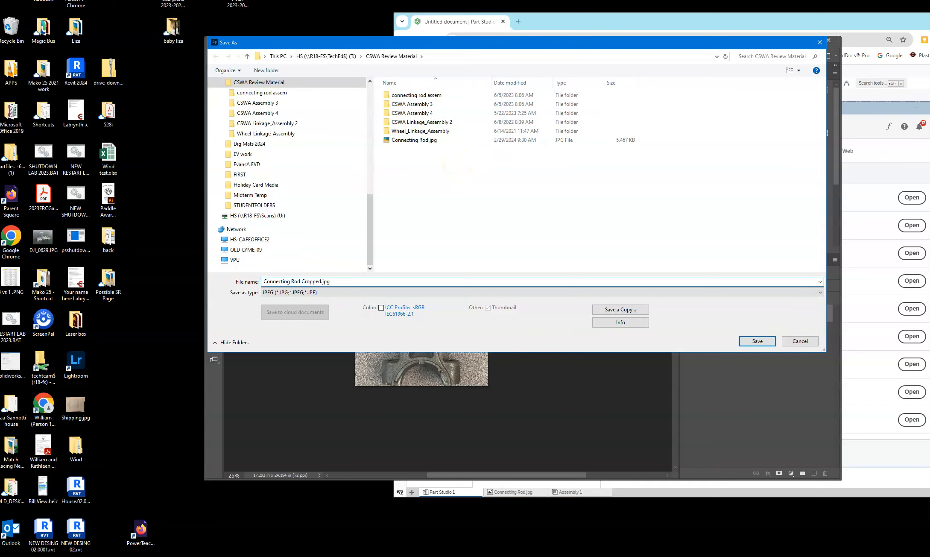
{"action": "left_click", "coordinate": [755, 341]}
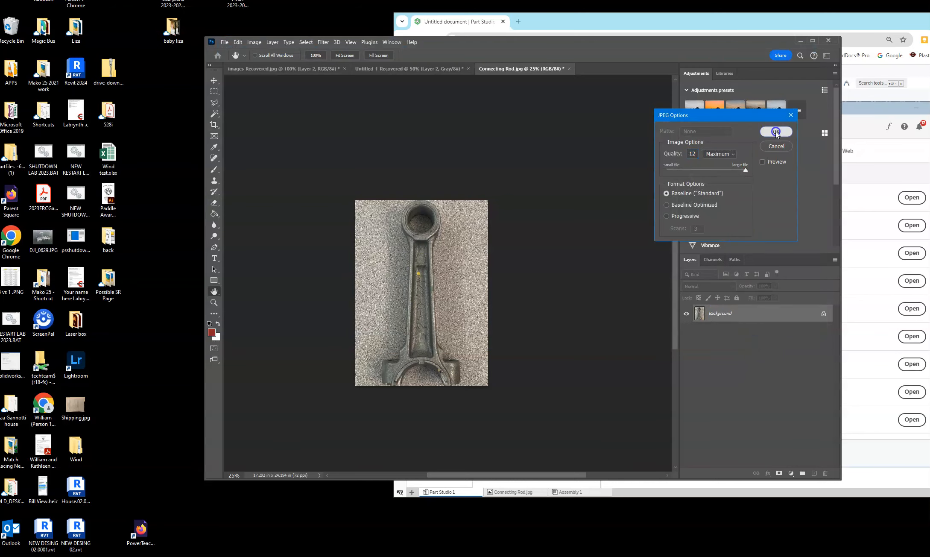
{"action": "left_click", "coordinate": [776, 134]}
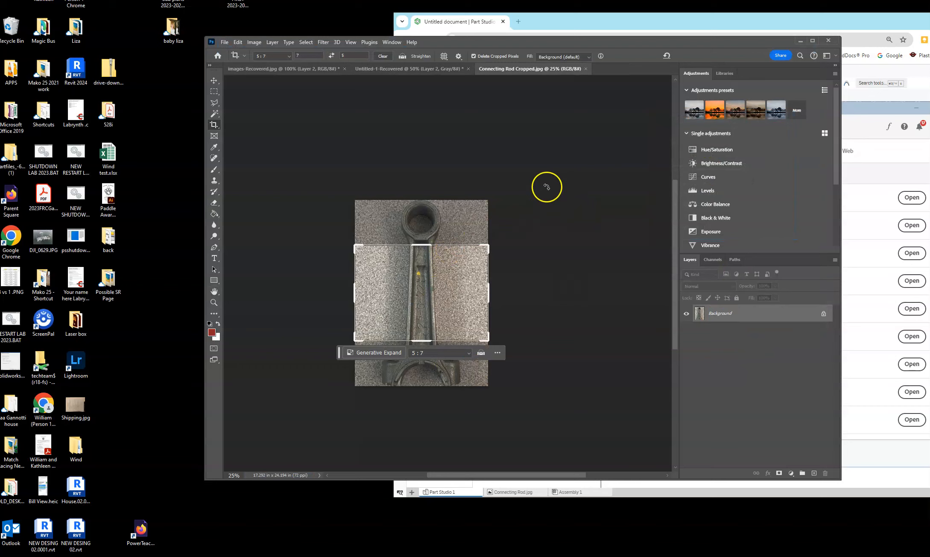
Quit Photoshop without saving the changes to Untitled-1-Recovered and images-Recovered.jpg
{"action": "left_click", "coordinate": [829, 41]}
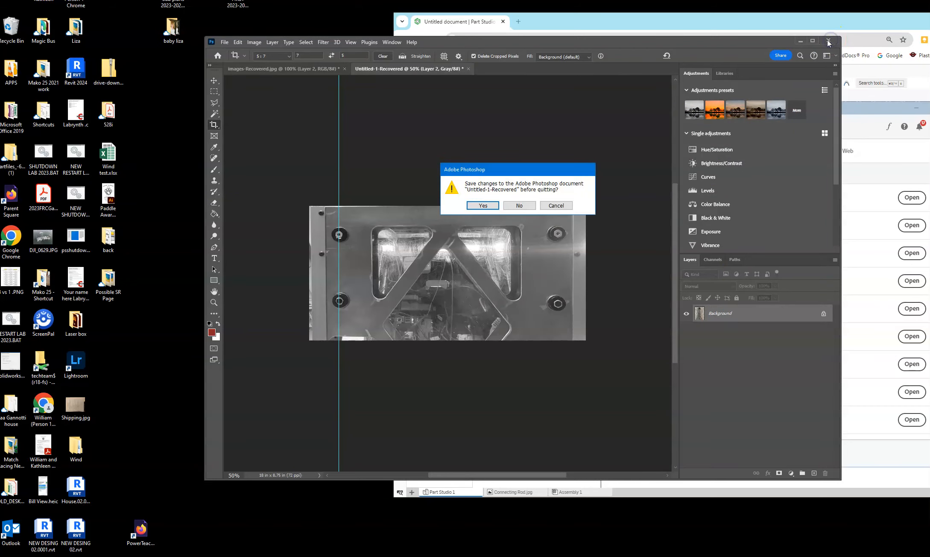
{"action": "left_click", "coordinate": [510, 205]}
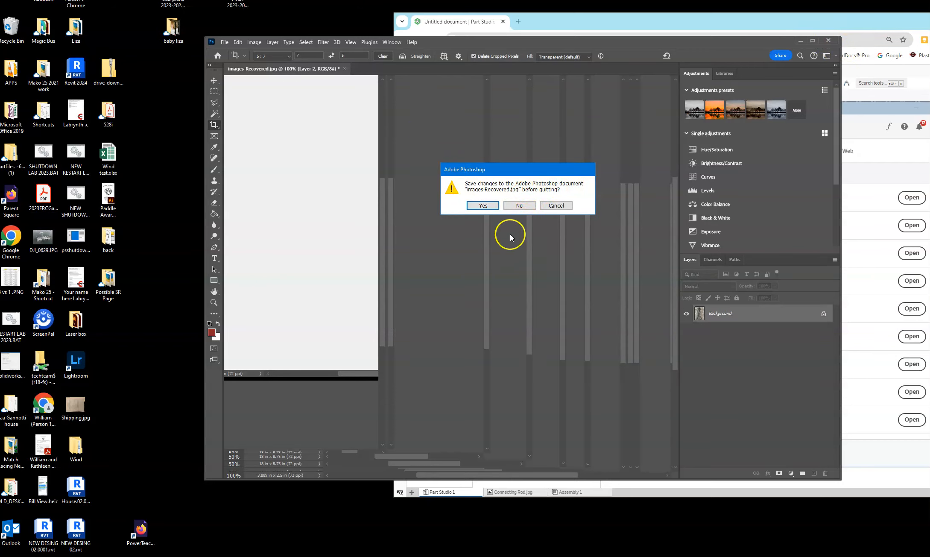
{"action": "left_click", "coordinate": [520, 206]}
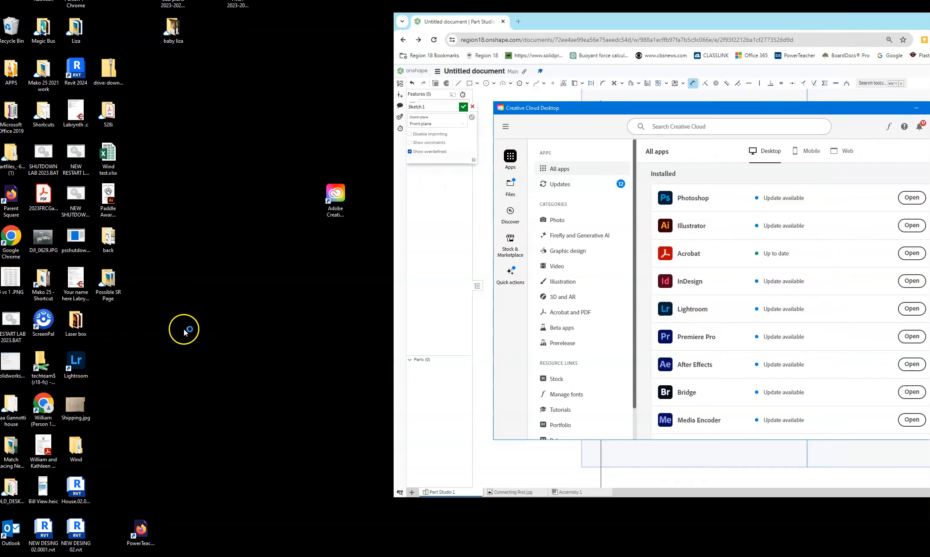
In File Explorer, open Connecting Rod Cropped.jpg from the CSWA Review Material folder on the TechEd$ (T:) drive to check it
{"action": "right_click", "coordinate": [8, 556]}
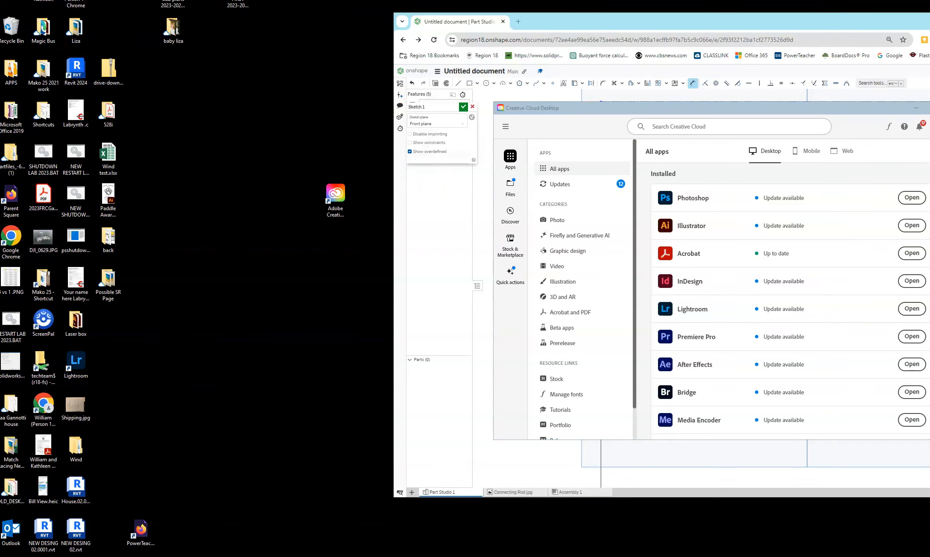
{"action": "left_click", "coordinate": [27, 514]}
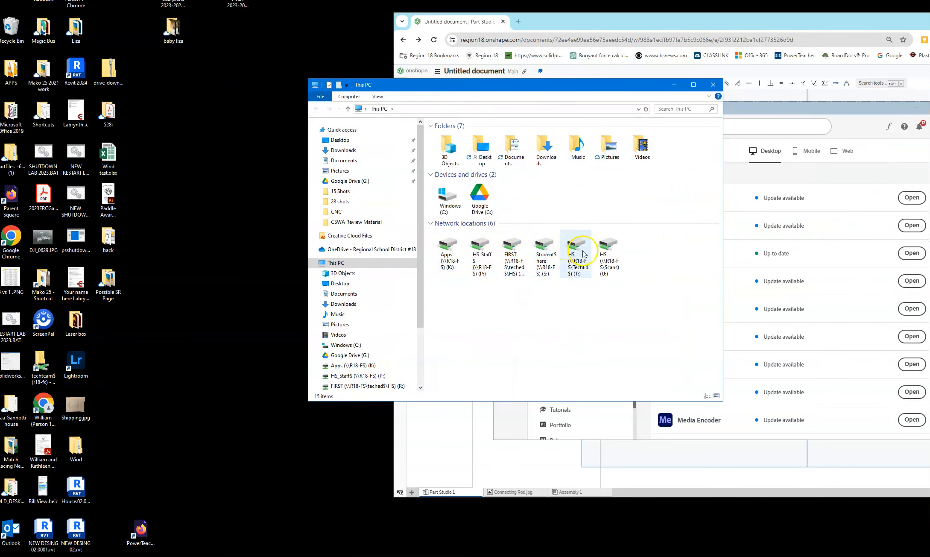
{"action": "left_click", "coordinate": [517, 251]}
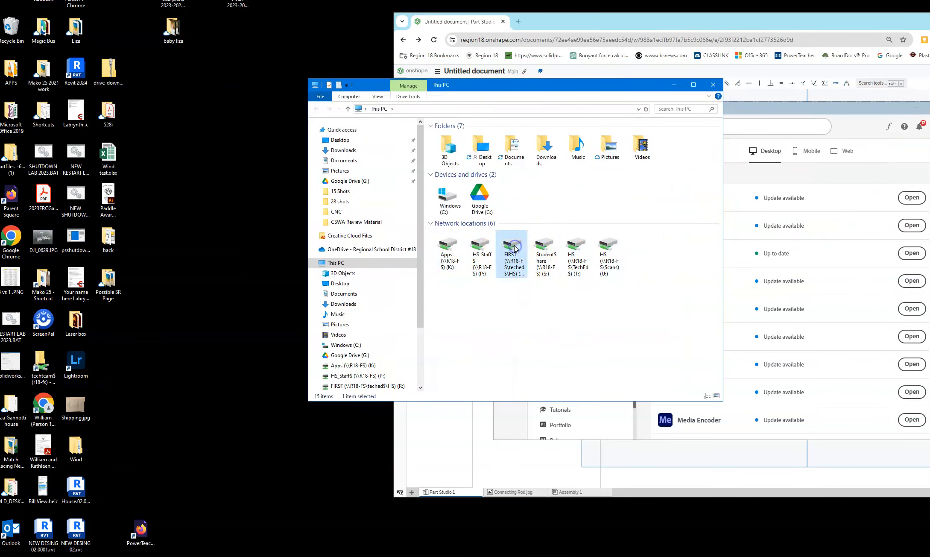
{"action": "scroll", "coordinate": [349, 372], "scroll_direction": "down", "scroll_amount": 1}
{"action": "left_click", "coordinate": [351, 370]}
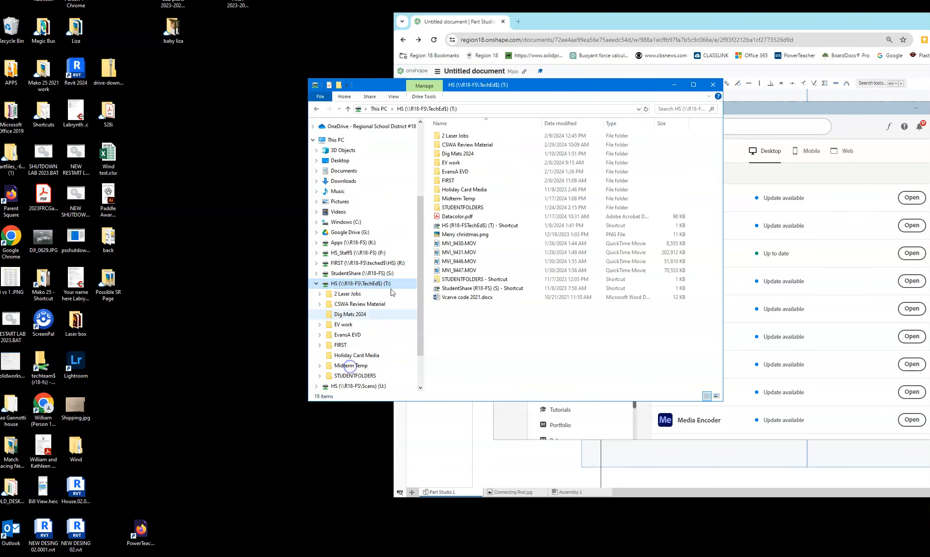
{"action": "double_click", "coordinate": [468, 145]}
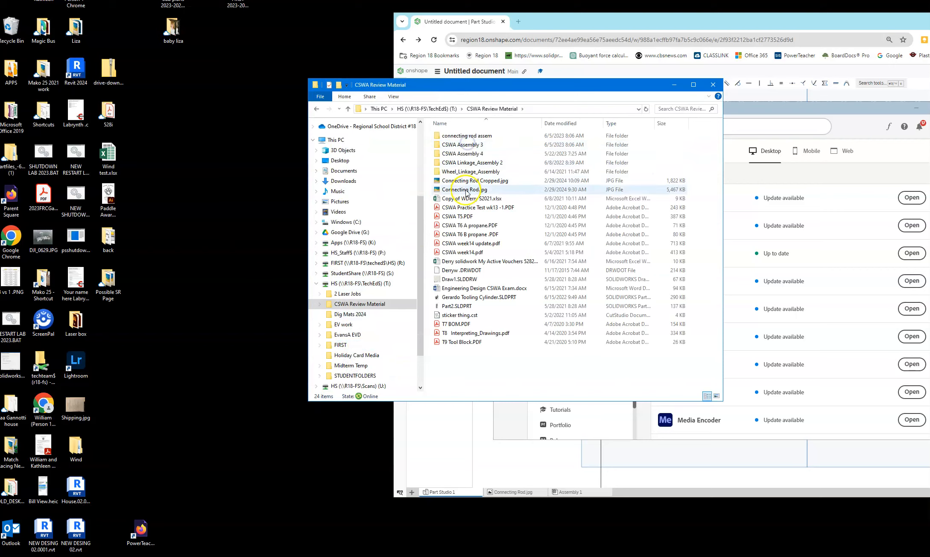
{"action": "double_click", "coordinate": [472, 181]}
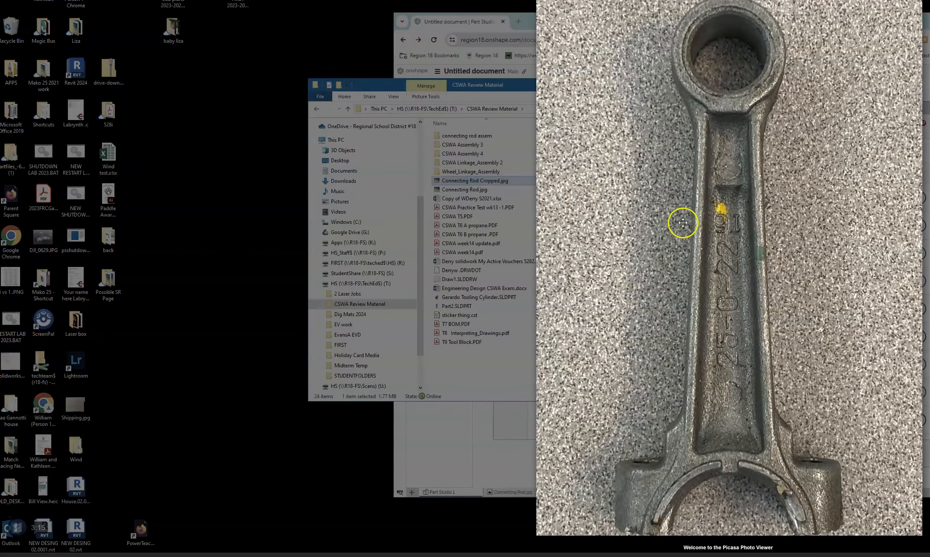
Close the photo preview and the CSWA Review Material folder, and arrange the windows so the whole Onshape Part Studio is visible
{"action": "scroll", "coordinate": [728, 330], "scroll_direction": "down", "scroll_amount": 5}
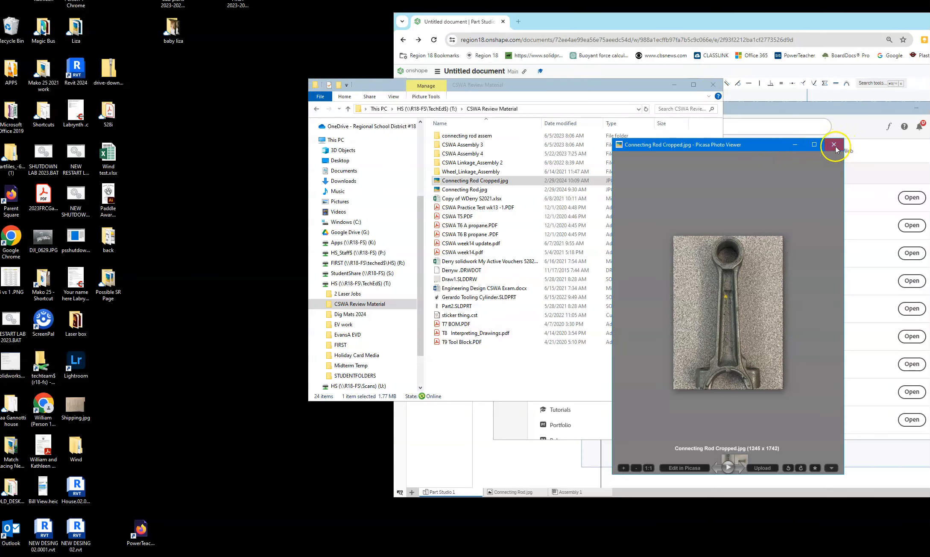
{"action": "left_click", "coordinate": [831, 146]}
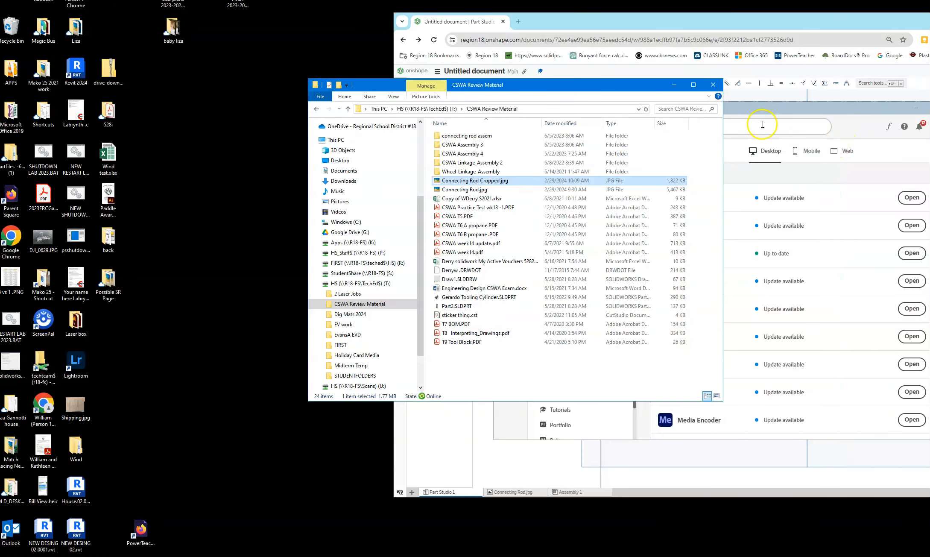
{"action": "left_click", "coordinate": [713, 85]}
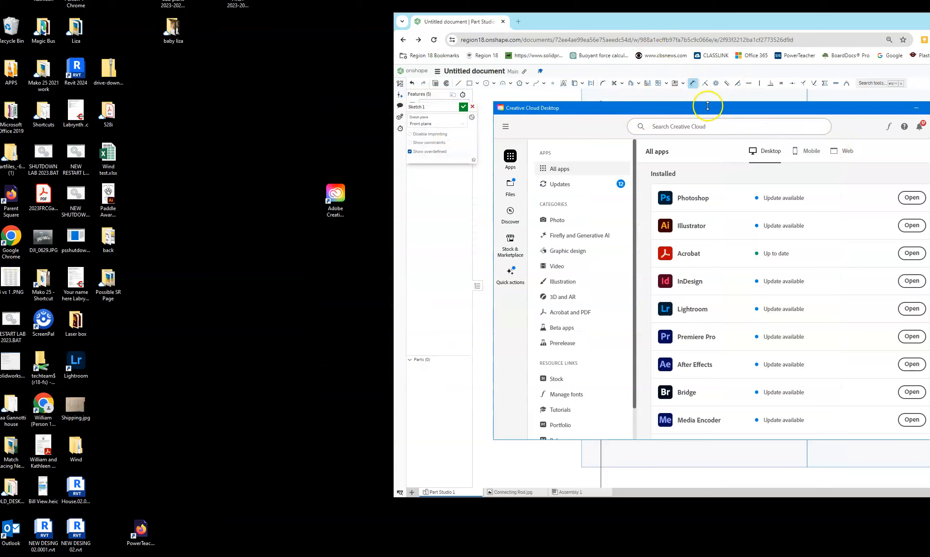
{"action": "left_click_drag", "start_coordinate": [717, 110], "coordinate": [929, 162]}
{"action": "left_click_drag", "start_coordinate": [841, 25], "coordinate": [615, 47]}
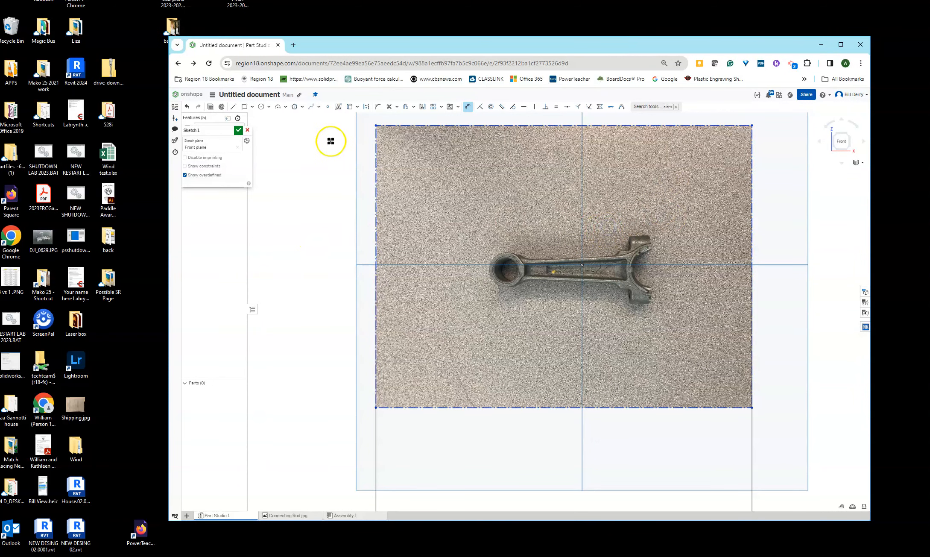
Cancel the open sketch containing the original uncropped rod photo and dismiss the restore notice
{"action": "left_click", "coordinate": [248, 130]}
{"action": "scroll", "coordinate": [480, 262], "scroll_direction": "up", "scroll_amount": 3}
{"action": "scroll", "coordinate": [480, 262], "scroll_direction": "down", "scroll_amount": 4}
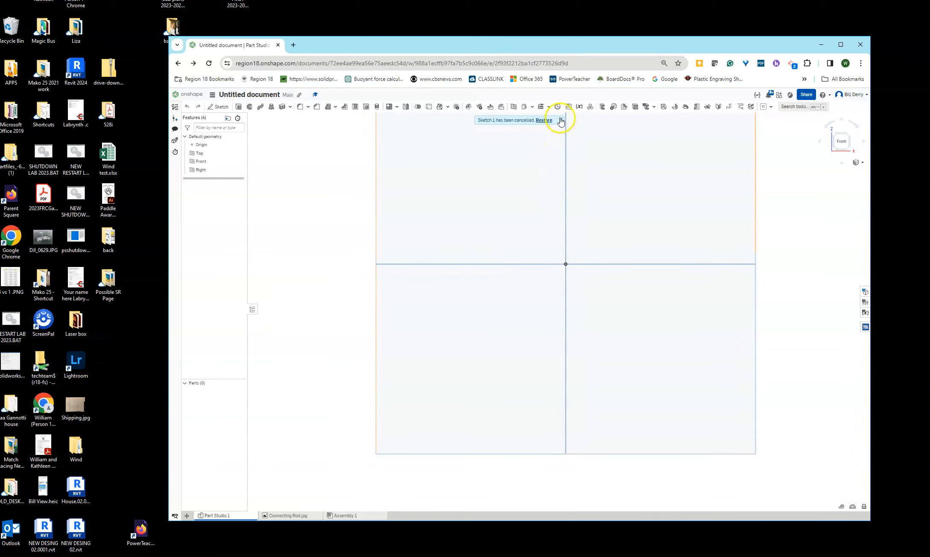
{"action": "left_click", "coordinate": [561, 121]}
Start a new sketch on the Front plane, viewed from the front
{"action": "scroll", "coordinate": [806, 178], "scroll_direction": "down", "scroll_amount": 2}
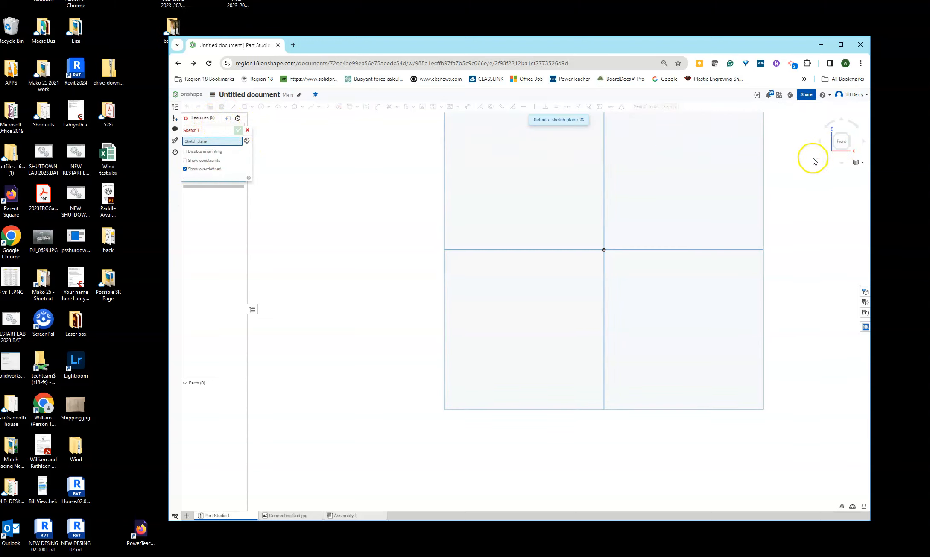
{"action": "left_click", "coordinate": [842, 141]}
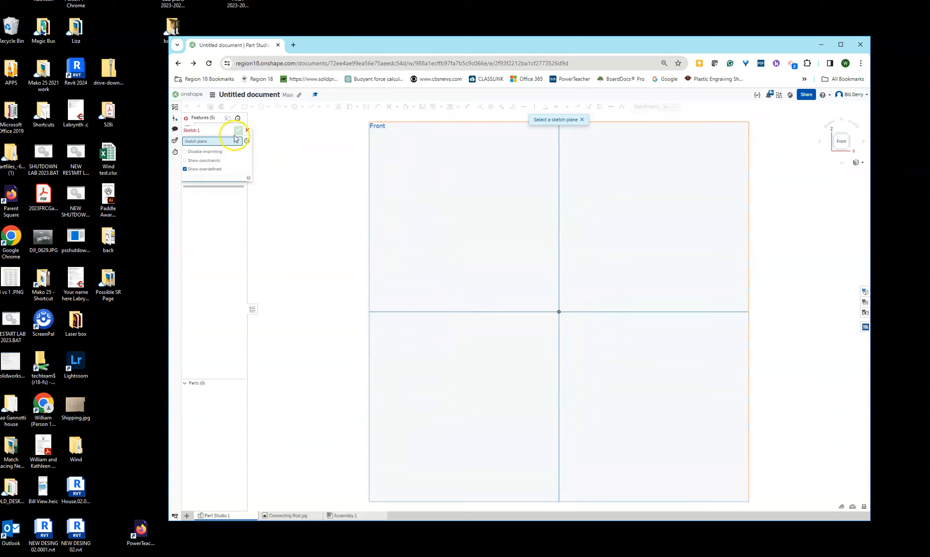
{"action": "left_click_drag", "start_coordinate": [209, 130], "coordinate": [243, 213]}
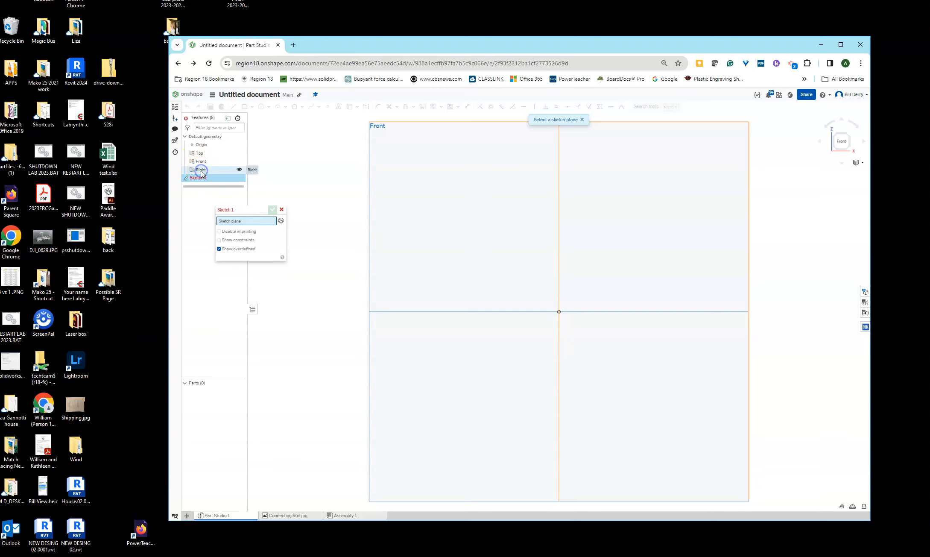
{"action": "left_click", "coordinate": [201, 171]}
{"action": "left_click", "coordinate": [202, 164]}
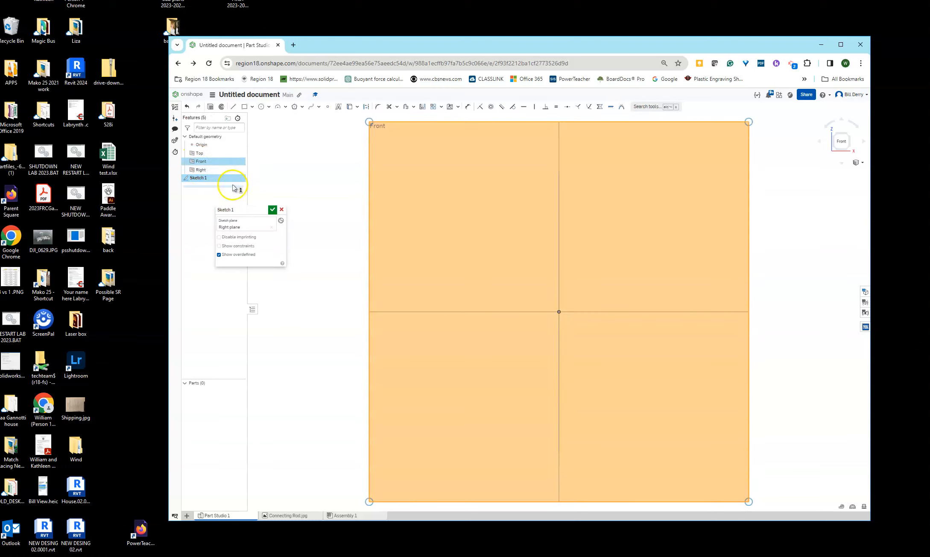
{"action": "left_click", "coordinate": [265, 226]}
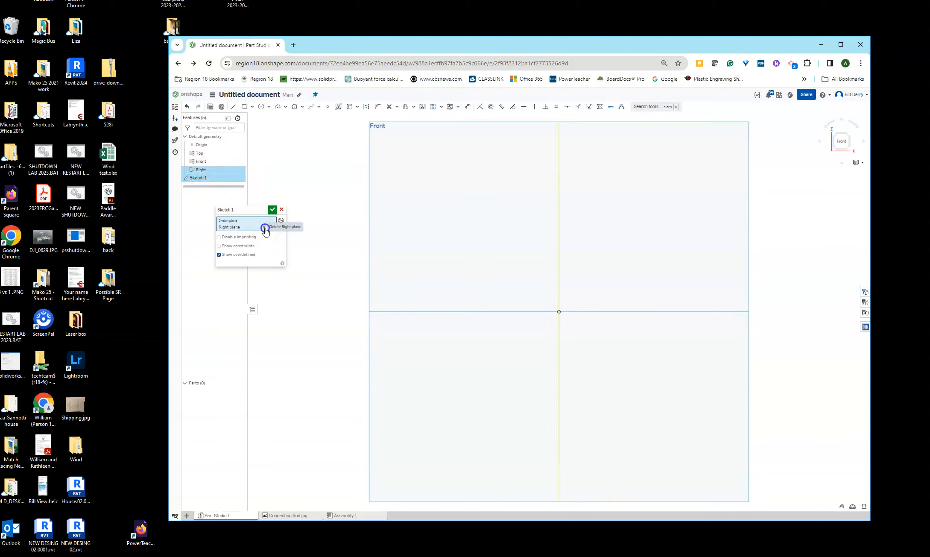
{"action": "left_click", "coordinate": [204, 163]}
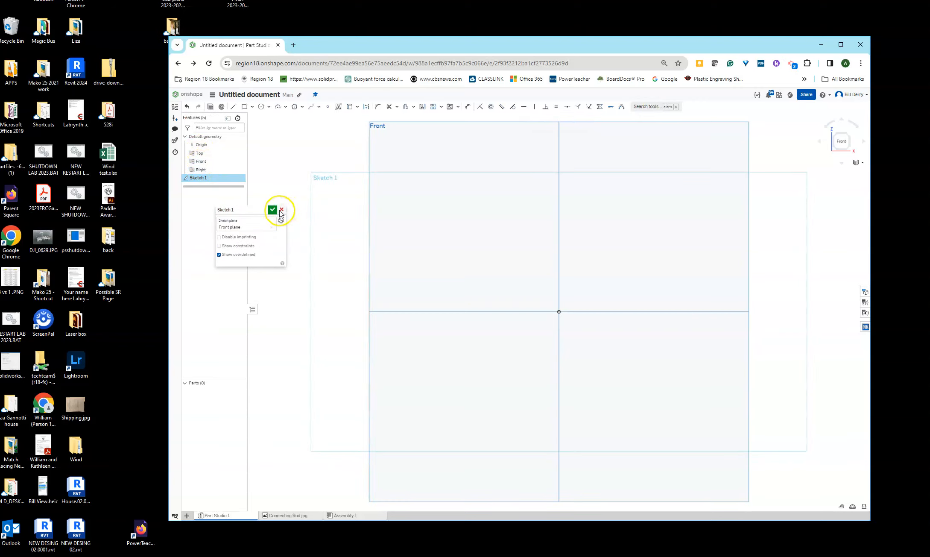
Import Connecting Rod Cropped.jpg from the CSWA Review Material folder and insert it as an image in the Front plane sketch
{"action": "left_click", "coordinate": [647, 107]}
{"action": "left_click", "coordinate": [657, 145]}
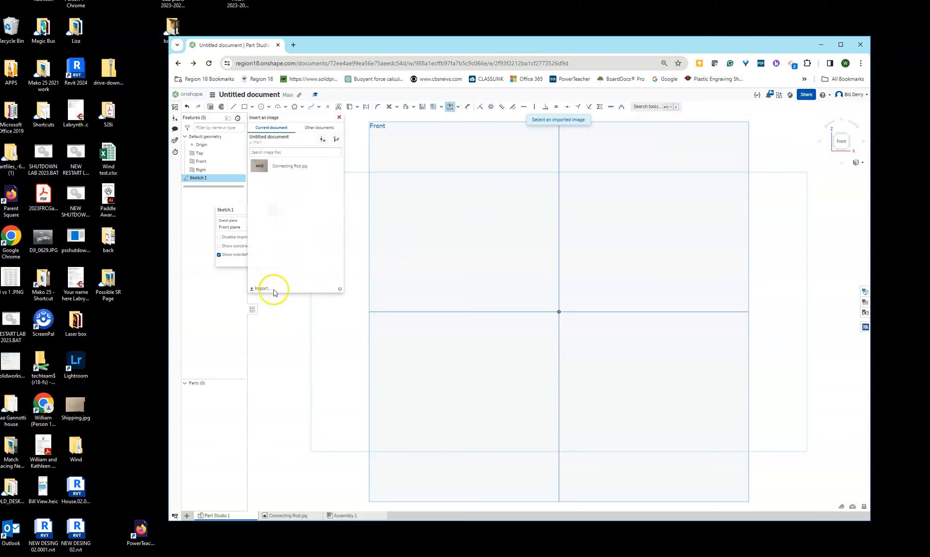
{"action": "left_click", "coordinate": [262, 289]}
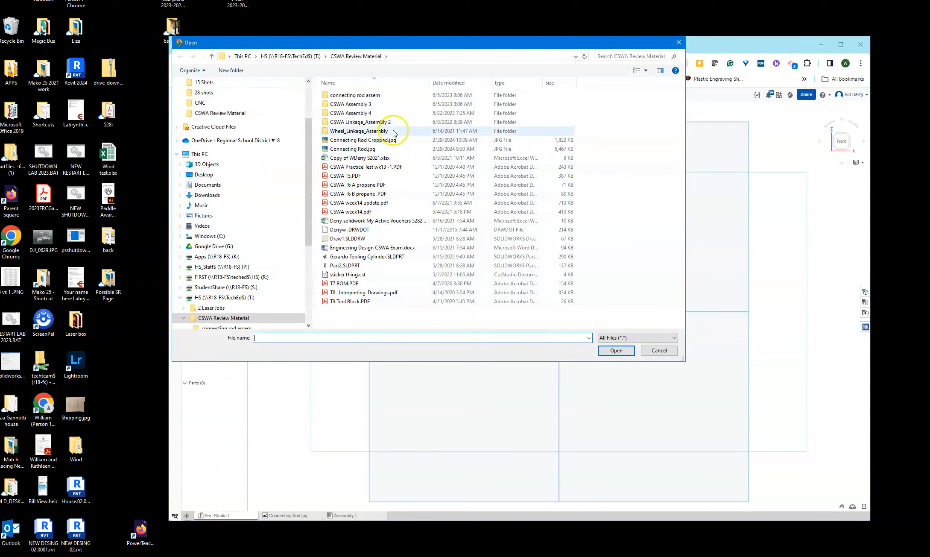
{"action": "double_click", "coordinate": [363, 140]}
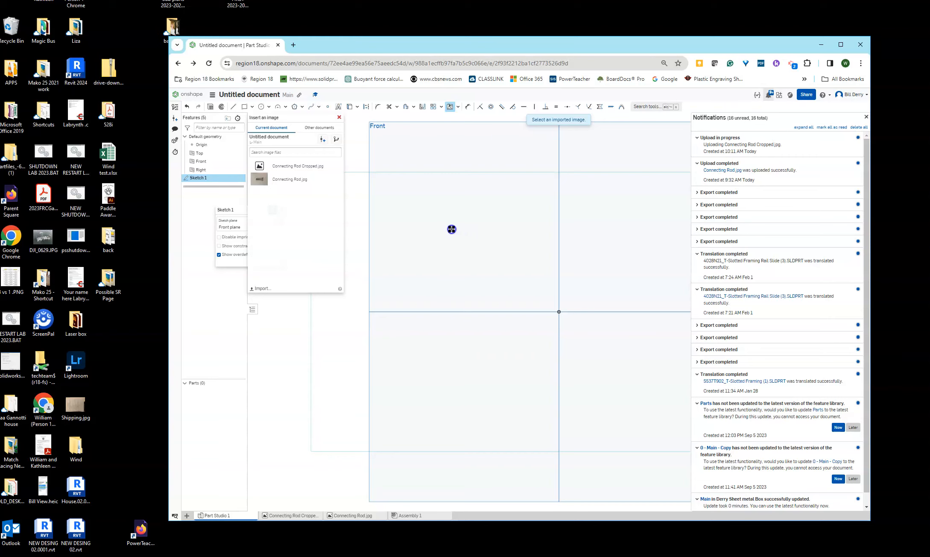
{"action": "left_click", "coordinate": [262, 167]}
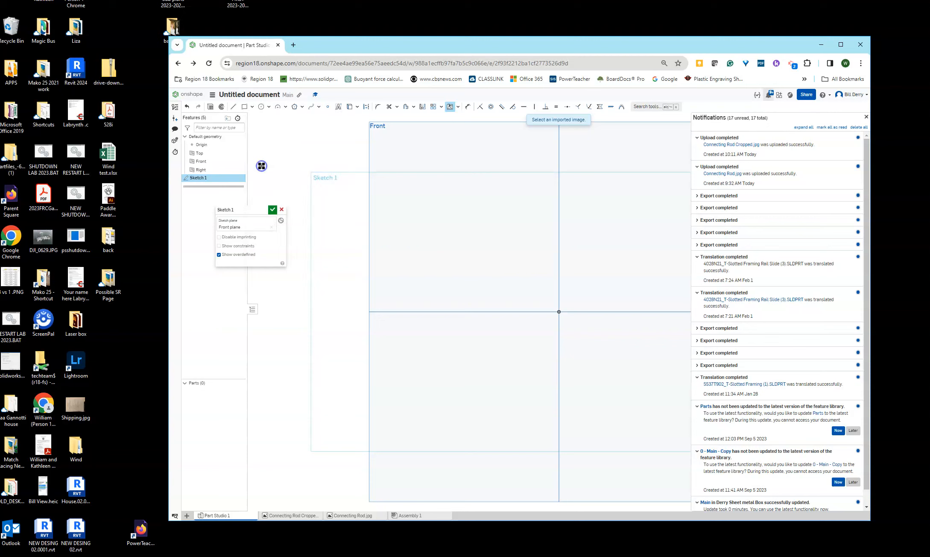
{"action": "left_click", "coordinate": [439, 191]}
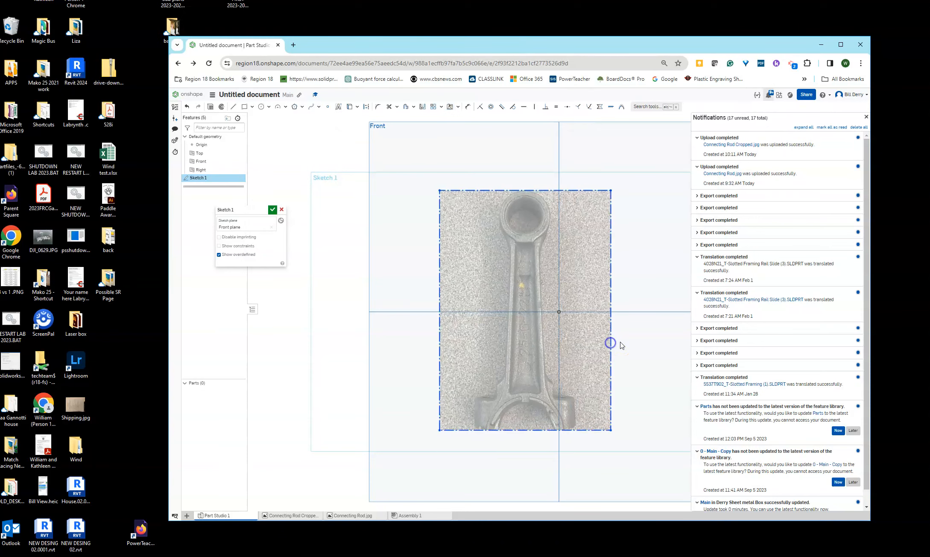
{"action": "left_click", "coordinate": [641, 344]}
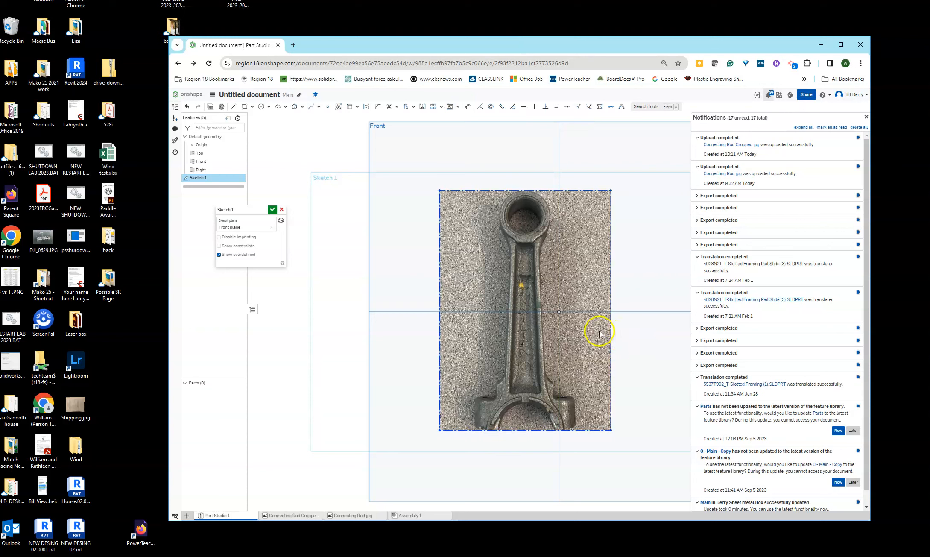
Dimension the height of the inserted rod image to 3.98 in
{"action": "key", "text": "d"}
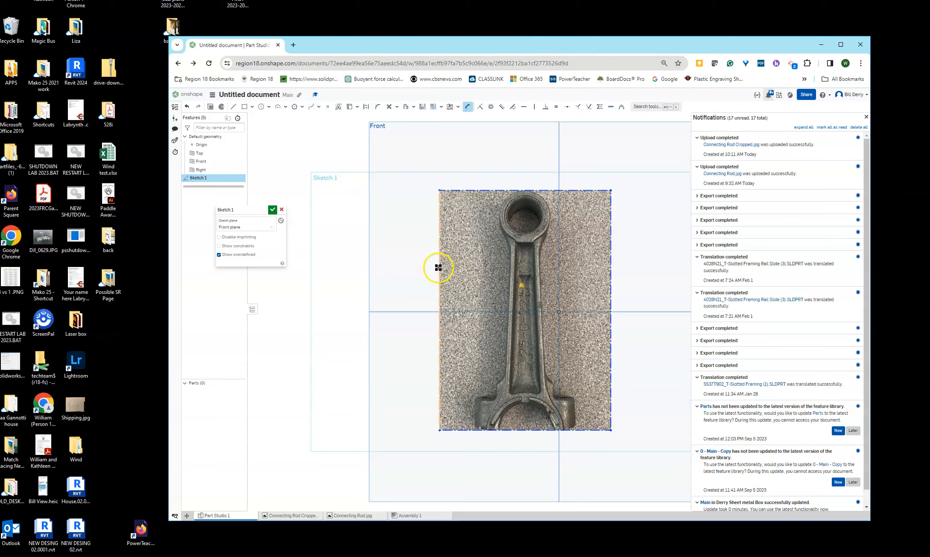
{"action": "left_click", "coordinate": [439, 267]}
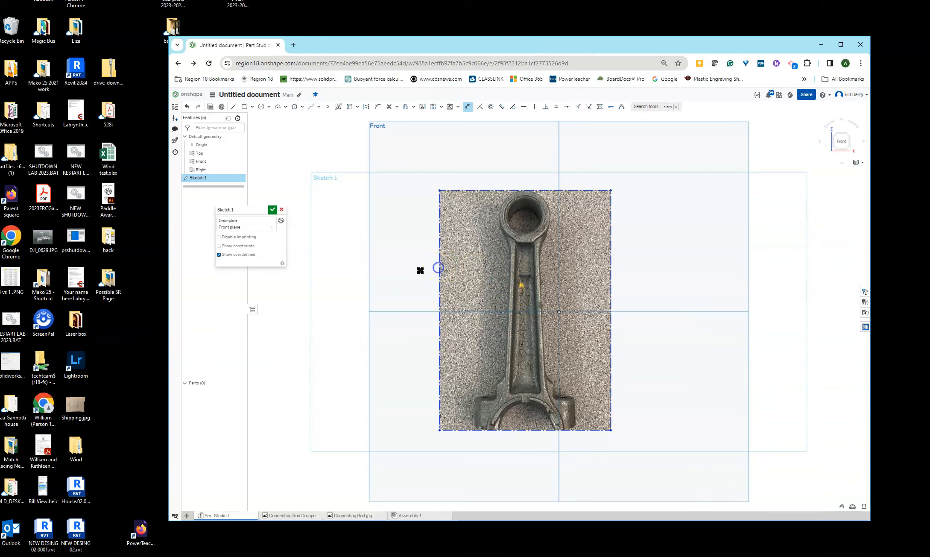
{"action": "left_click", "coordinate": [394, 286]}
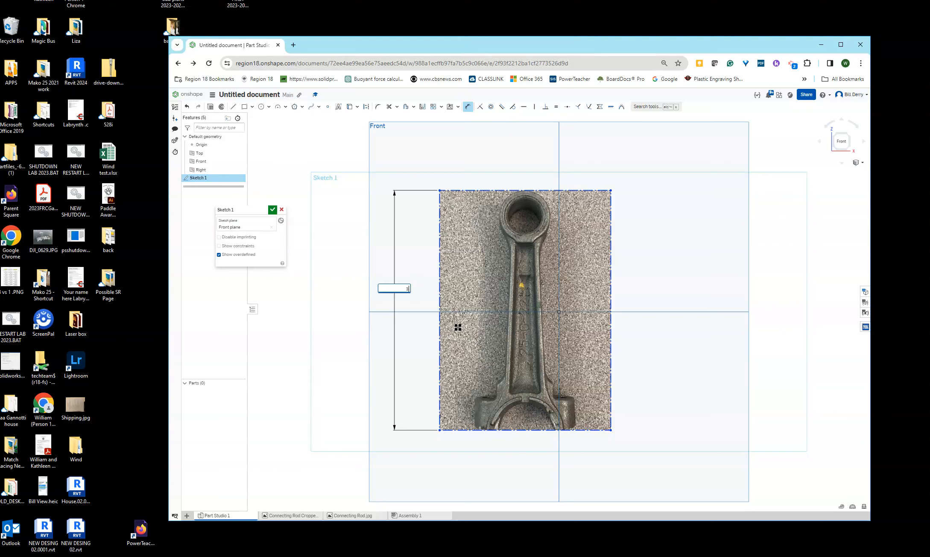
{"action": "key", "text": "Return"}
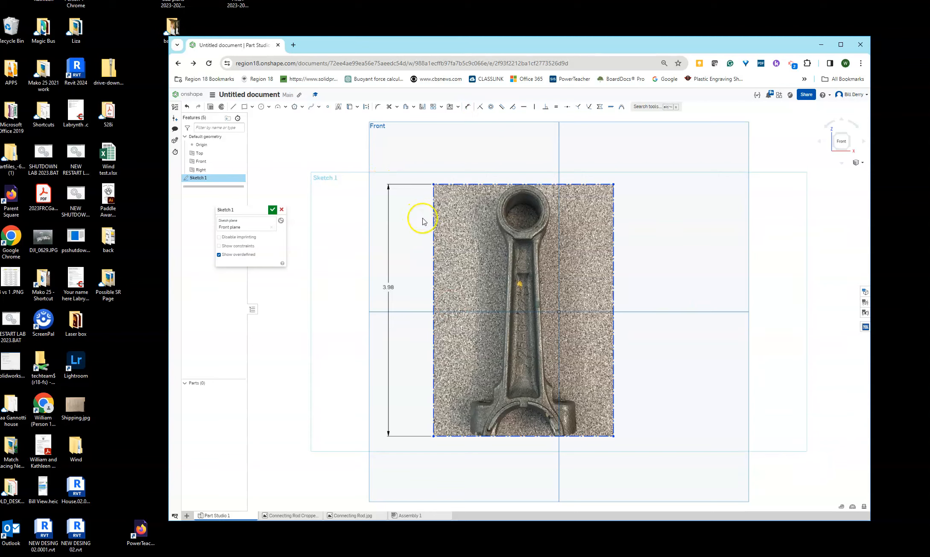
Move the rod image so the centre of the small-end bore sits on the sketch origin
{"action": "left_click_drag", "start_coordinate": [520, 260], "coordinate": [557, 361]}
{"action": "scroll", "coordinate": [617, 380], "scroll_direction": "down", "scroll_amount": 4}
{"action": "scroll", "coordinate": [617, 380], "scroll_direction": "up", "scroll_amount": 1}
{"action": "scroll", "coordinate": [629, 461], "scroll_direction": "up", "scroll_amount": 2}
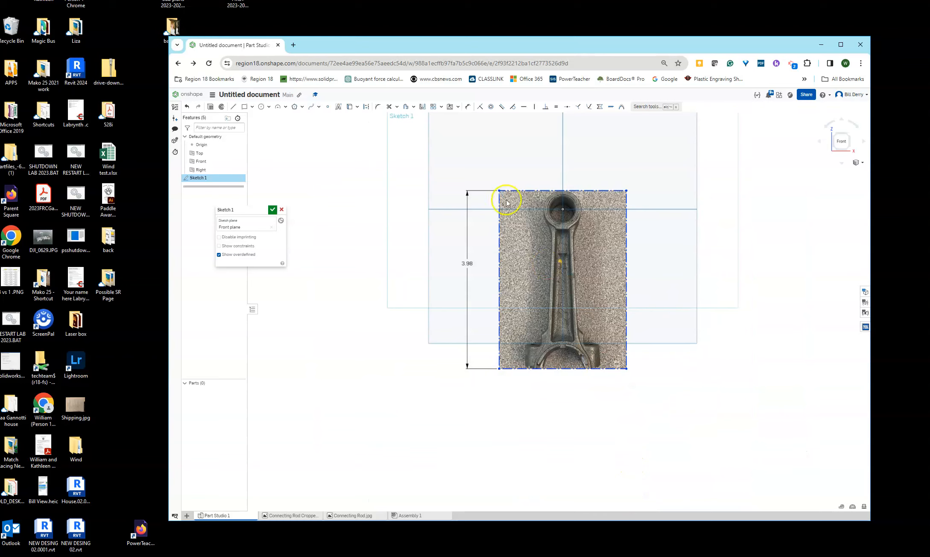
Draw a circle centred on the origin over the rod's small-end bore and set its diameter to 0.516 in
{"action": "left_click", "coordinate": [264, 107]}
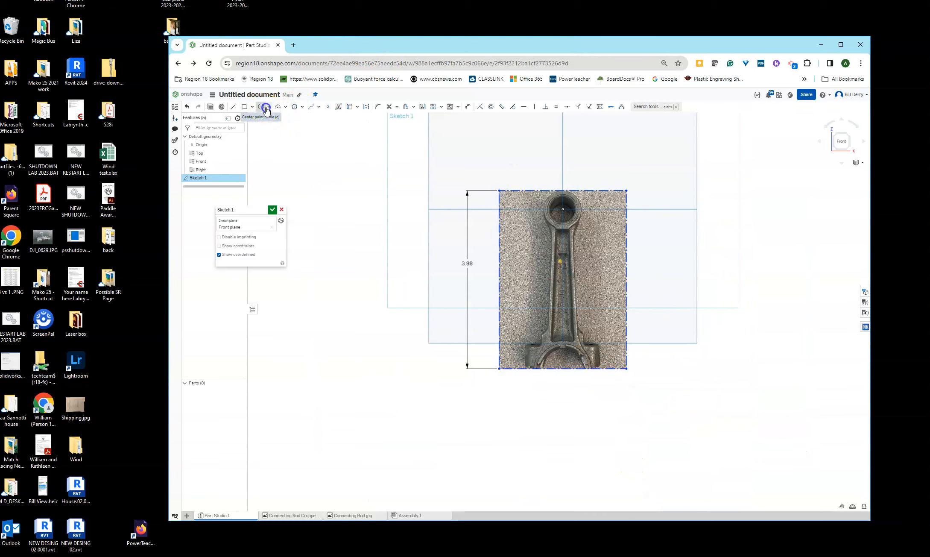
{"action": "left_click", "coordinate": [573, 202]}
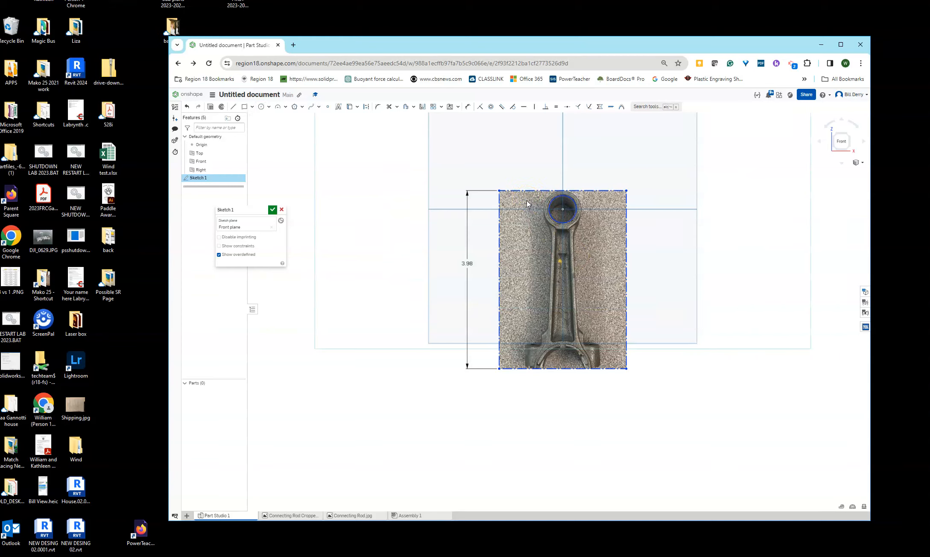
{"action": "key", "text": "u"}
{"action": "left_click", "coordinate": [517, 158]}
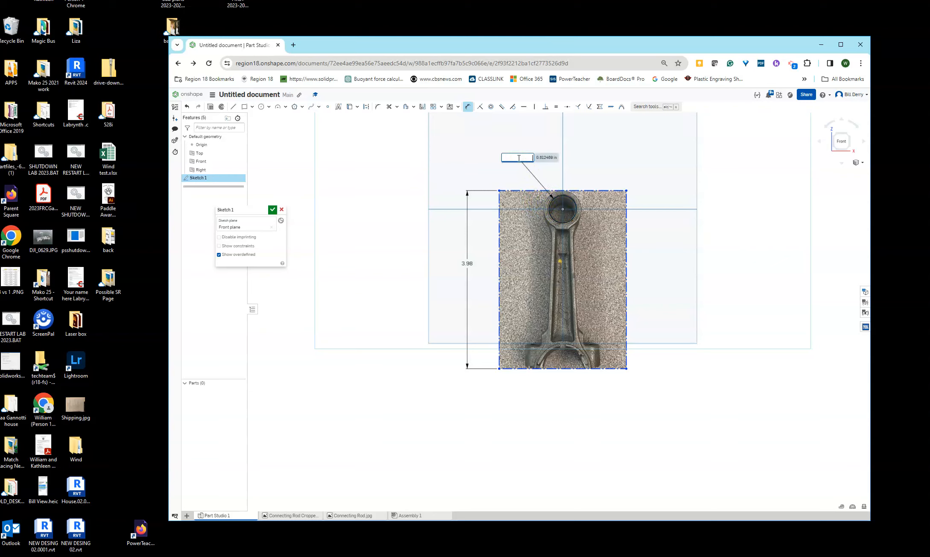
{"action": "key", "text": "Return"}
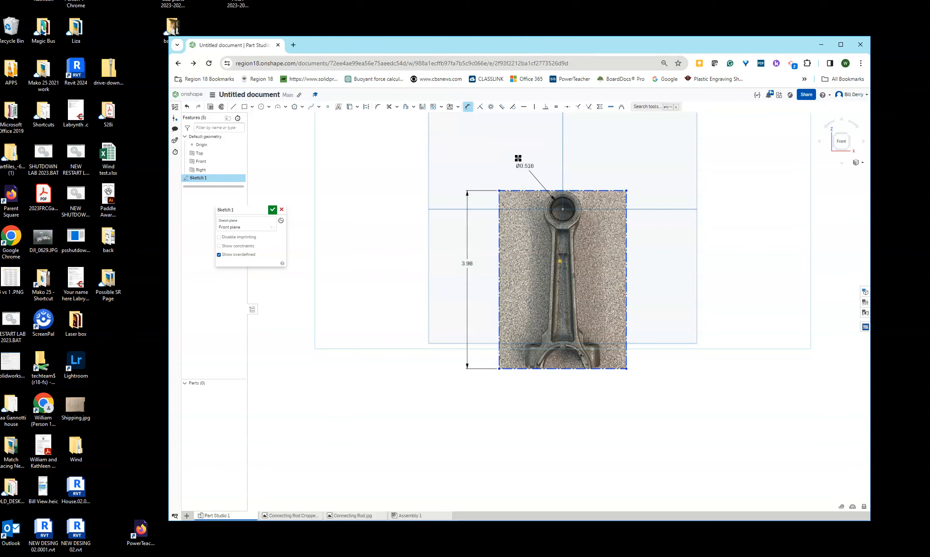
Check the circle's fit over the small-end bore in the photo and finish the sketch
{"action": "scroll", "coordinate": [543, 183], "scroll_direction": "up", "scroll_amount": 5}
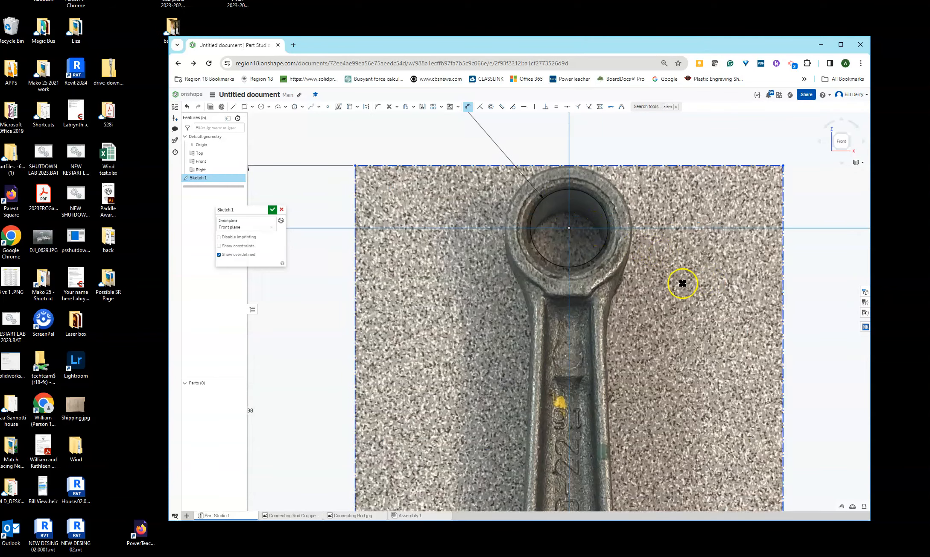
{"action": "key", "text": "Escape"}
{"action": "left_click_drag", "start_coordinate": [684, 307], "coordinate": [688, 333]}
{"action": "scroll", "coordinate": [727, 381], "scroll_direction": "down", "scroll_amount": 4}
{"action": "scroll", "coordinate": [797, 410], "scroll_direction": "up", "scroll_amount": 2}
{"action": "scroll", "coordinate": [716, 458], "scroll_direction": "down", "scroll_amount": 2}
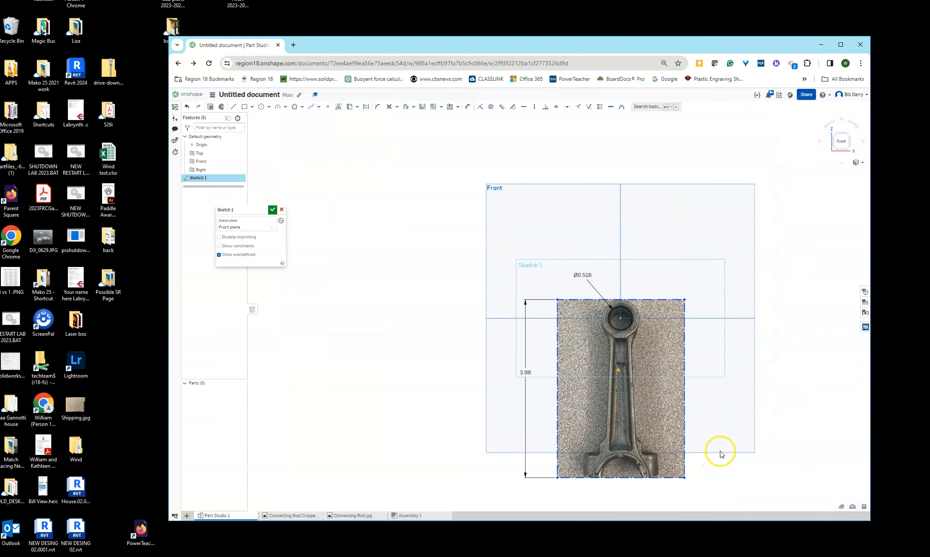
{"action": "scroll", "coordinate": [721, 454], "scroll_direction": "up", "scroll_amount": 2}
{"action": "middle_click_drag", "start_coordinate": [725, 446], "coordinate": [705, 360]}
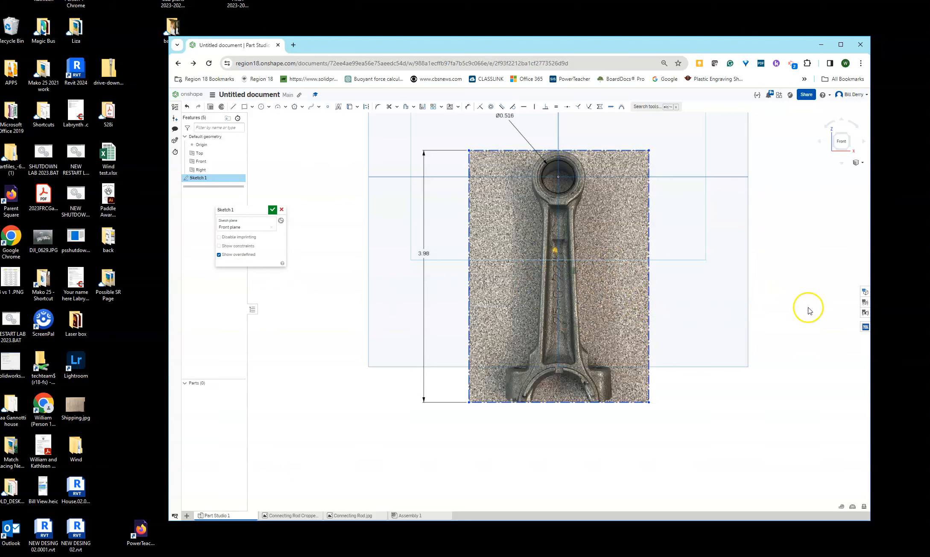
{"action": "left_click", "coordinate": [273, 209]}
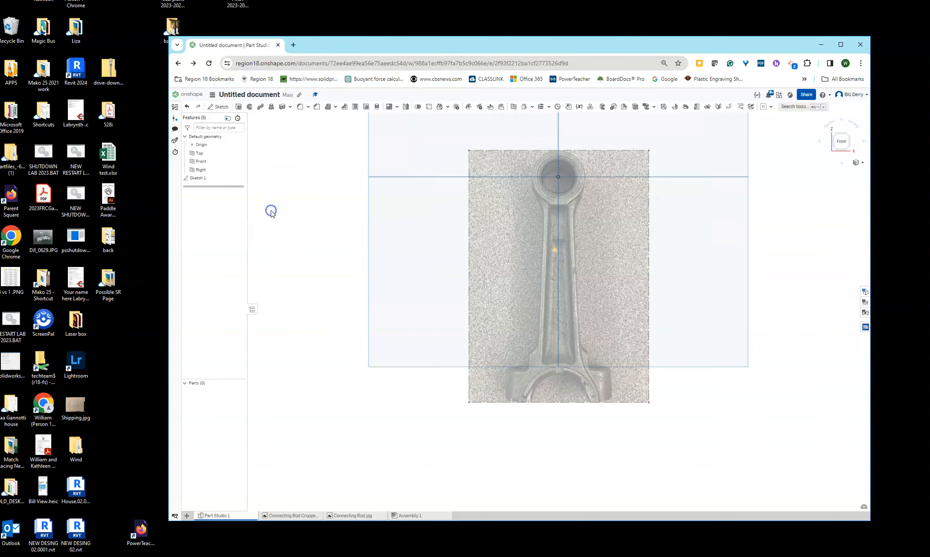